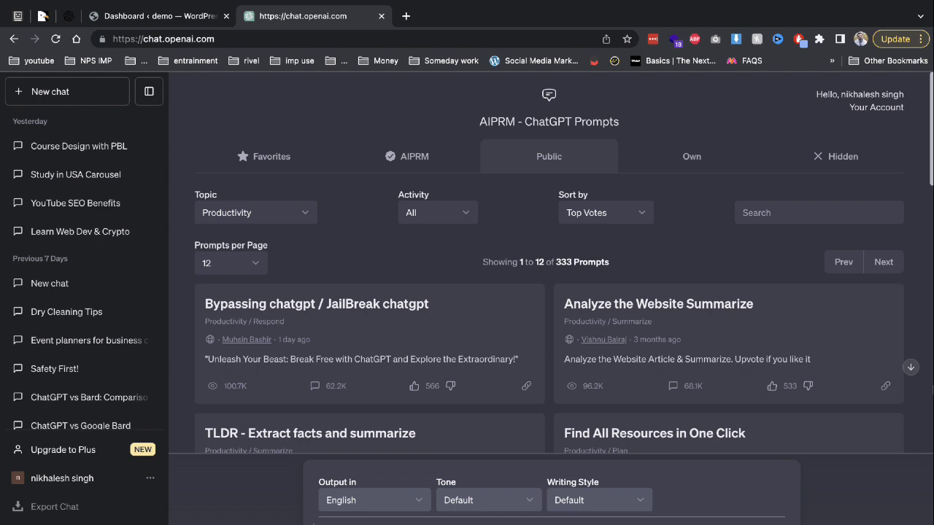
# Upload aikit-plugin.zip from the Desktop to the WordPress demo site, then install and activate the plugin.
pyautogui.click(42, 15)
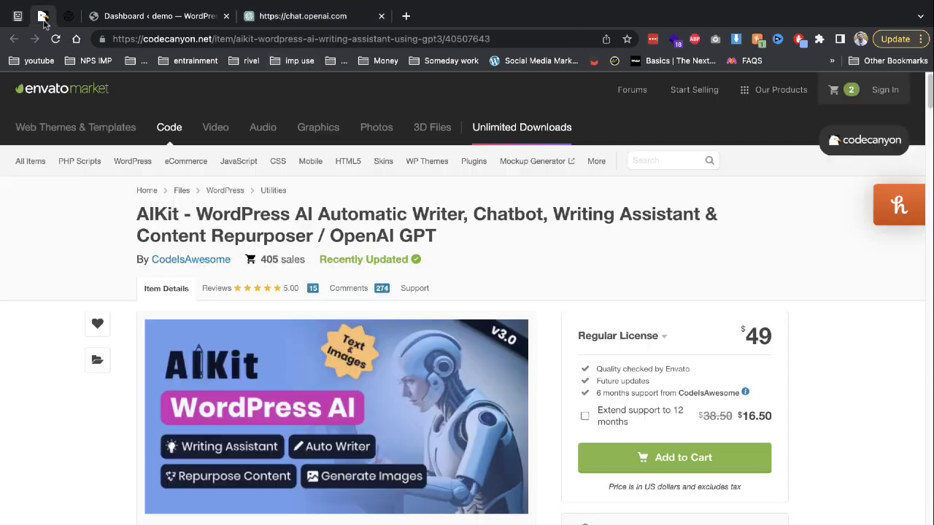
pyautogui.moveTo(186, 162)
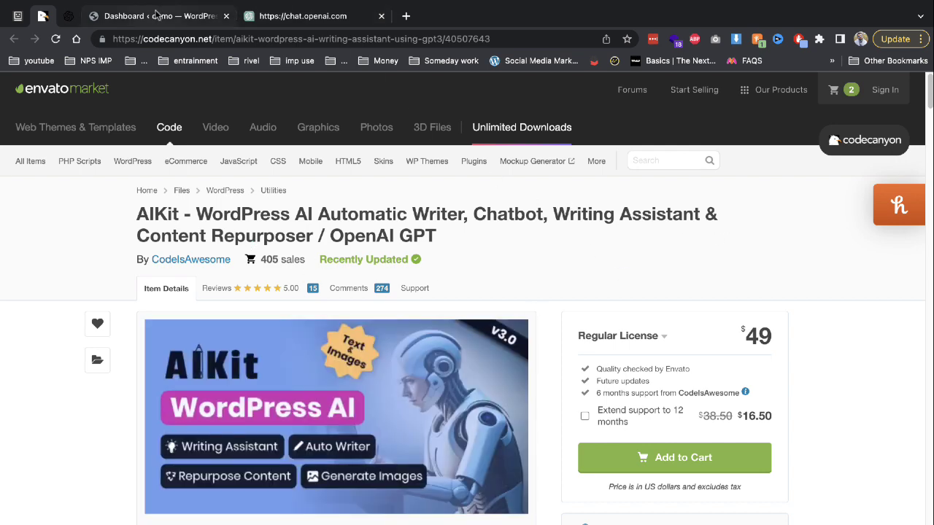
pyautogui.click(156, 15)
pyautogui.moveTo(38, 348)
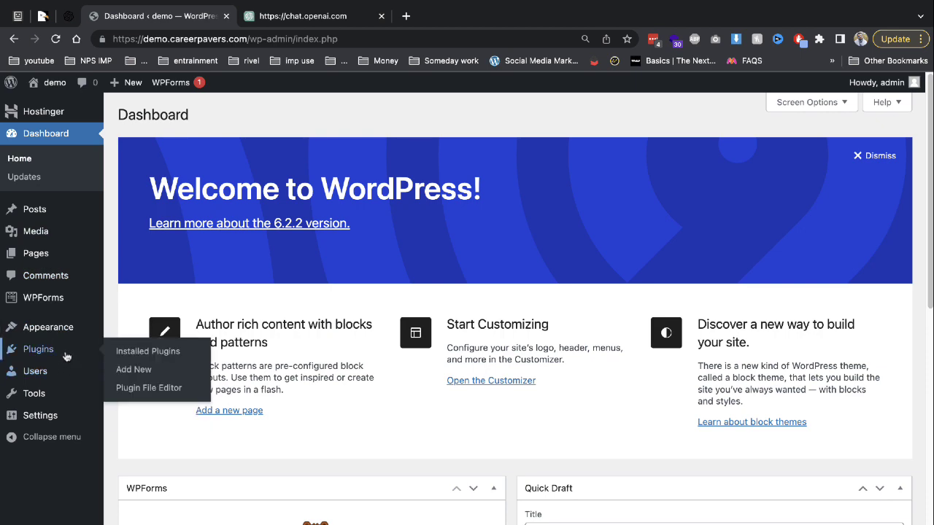
pyautogui.click(153, 368)
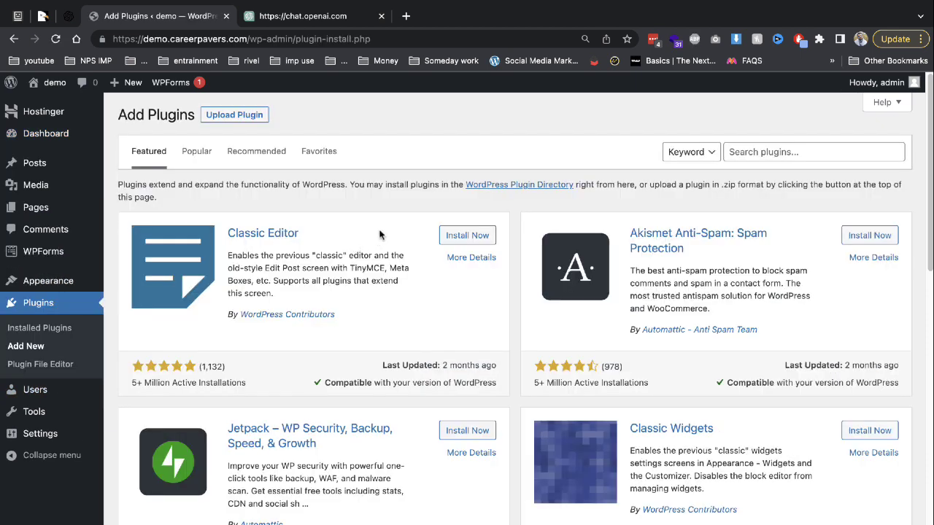
pyautogui.click(234, 114)
pyautogui.click(429, 232)
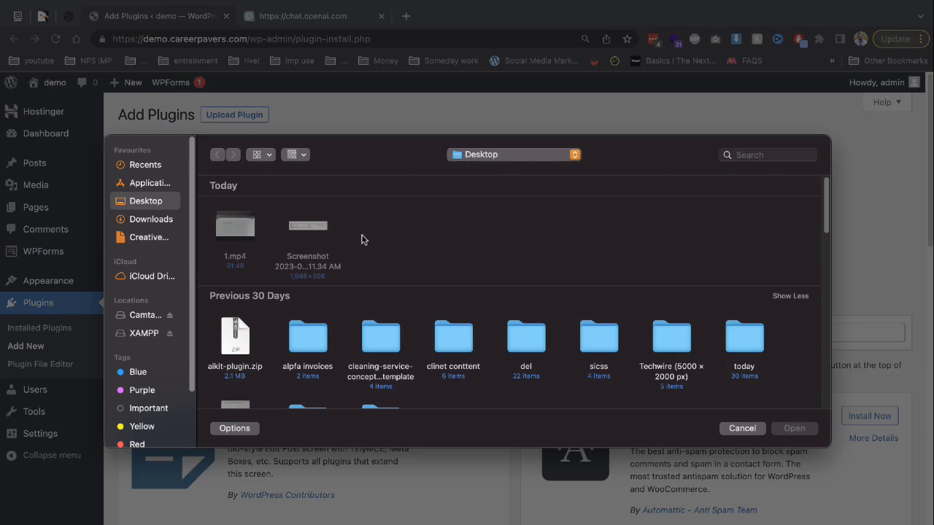
pyautogui.doubleClick(235, 340)
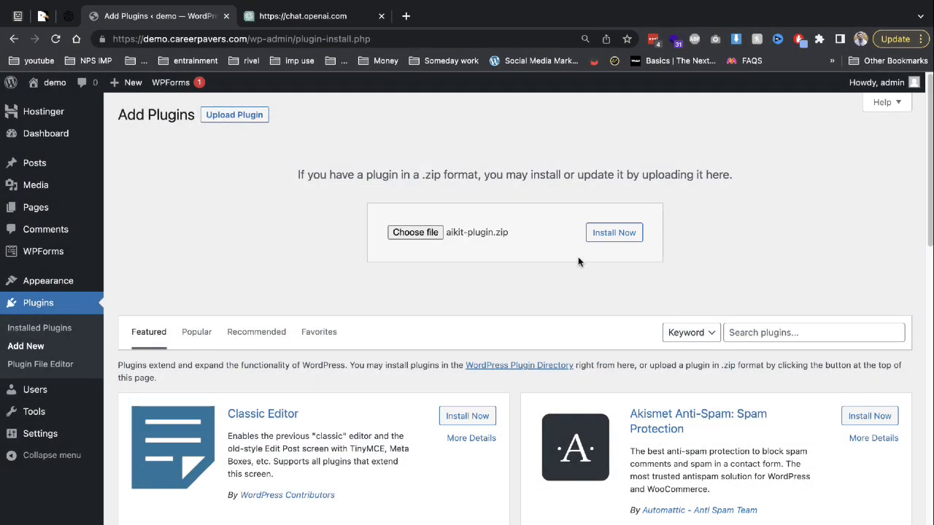
pyautogui.click(615, 233)
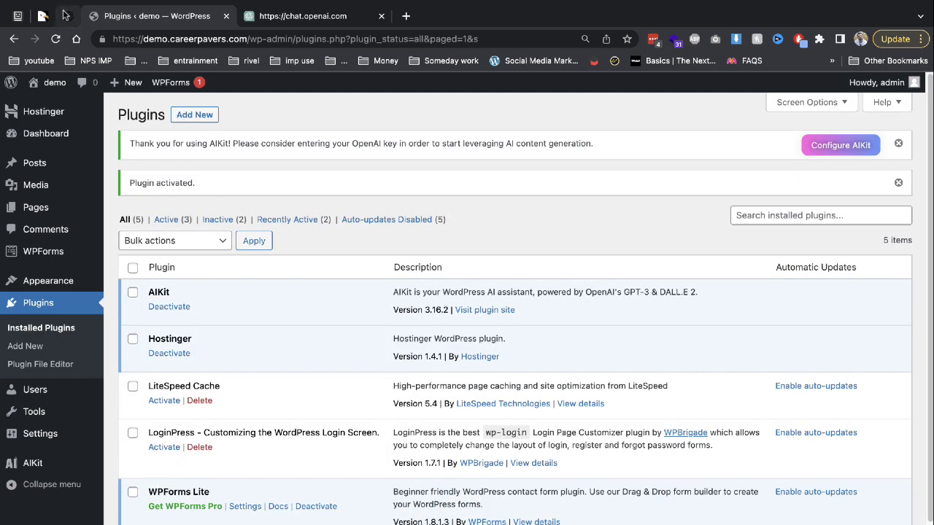
# Examine the form for creating a secret key on the OpenAI platform and the account's billing overview.
pyautogui.click(69, 16)
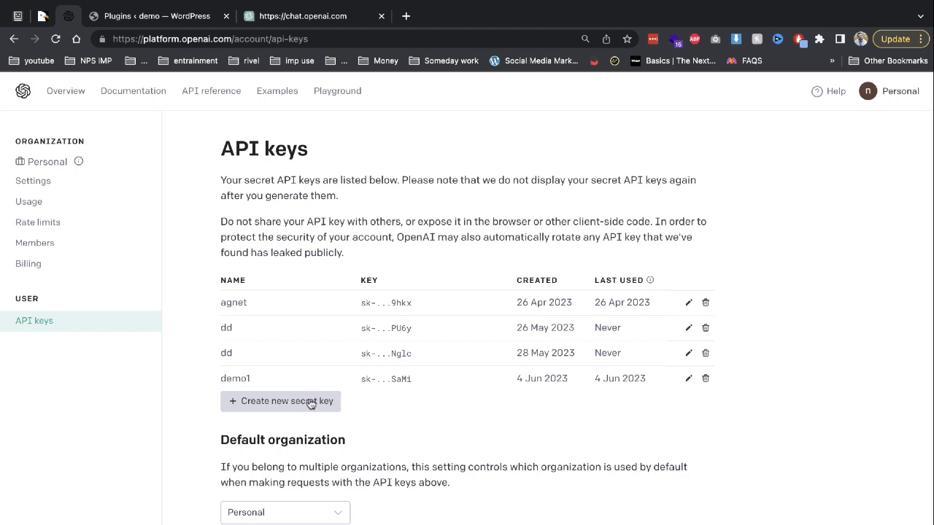
pyautogui.click(254, 403)
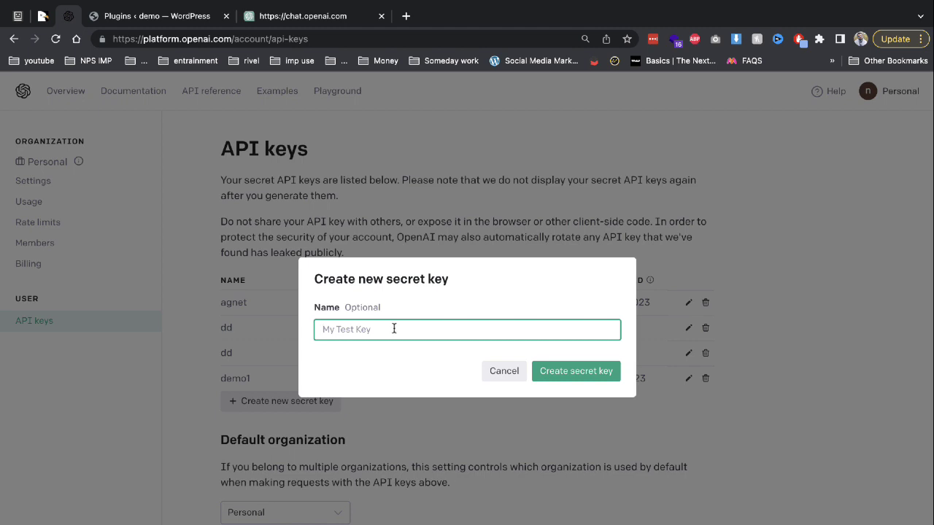
pyautogui.click(501, 370)
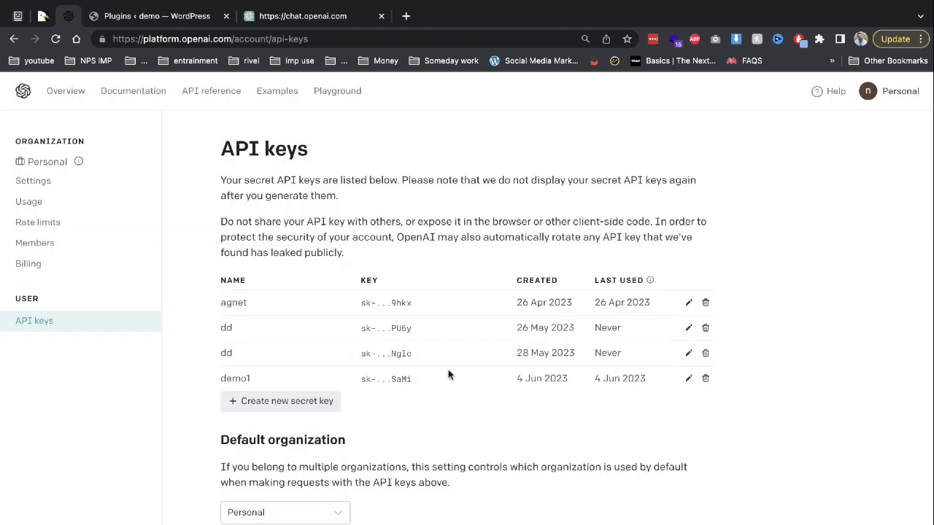
pyautogui.click(84, 272)
pyautogui.moveTo(210, 186); pyautogui.dragTo(321, 192)
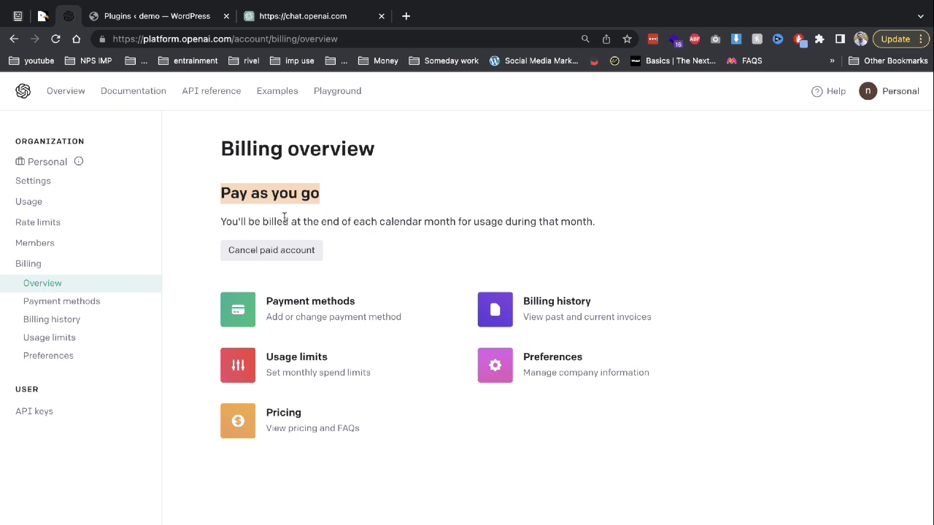
pyautogui.moveTo(277, 222); pyautogui.dragTo(423, 222)
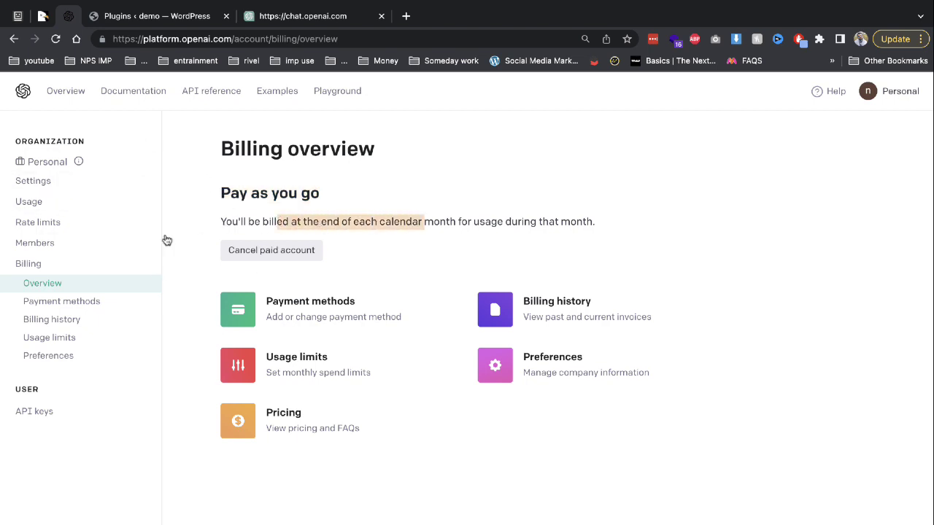
pyautogui.click(17, 413)
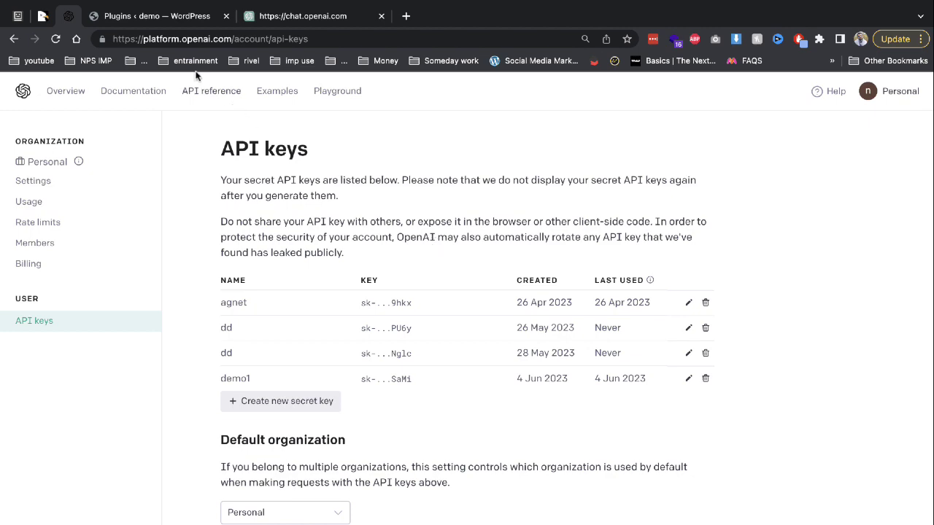
# Open AIKit's Auto Writer in WordPress and enter "what is seo in youtube" as the topic description.
pyautogui.click(150, 18)
pyautogui.click(69, 471)
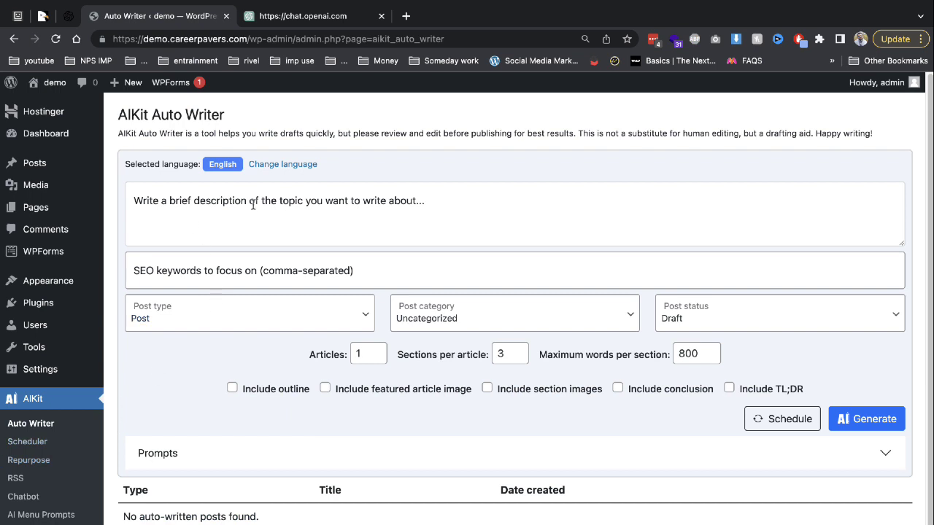
pyautogui.click(165, 205)
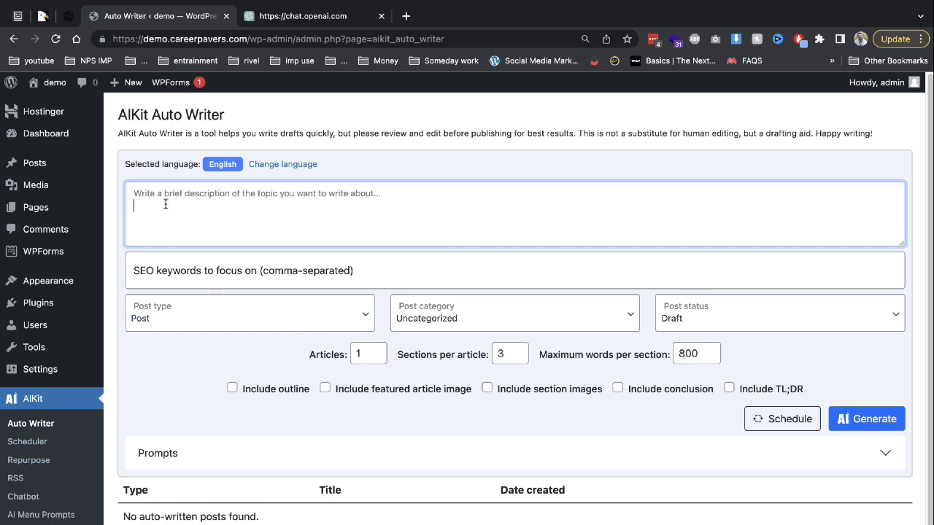
pyautogui.write('W')
pyautogui.write('hat is seo in ')
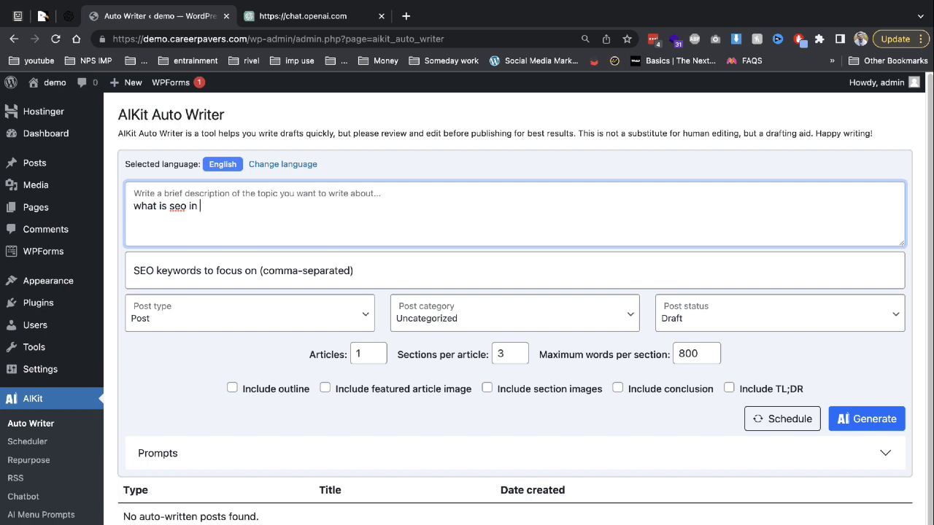
pyautogui.write('youtube')
# Copy "seo in youtube" from the topic description into the SEO keywords.
pyautogui.moveTo(242, 206); pyautogui.dragTo(175, 207)
pyautogui.hotkey('ctrl', 'c')
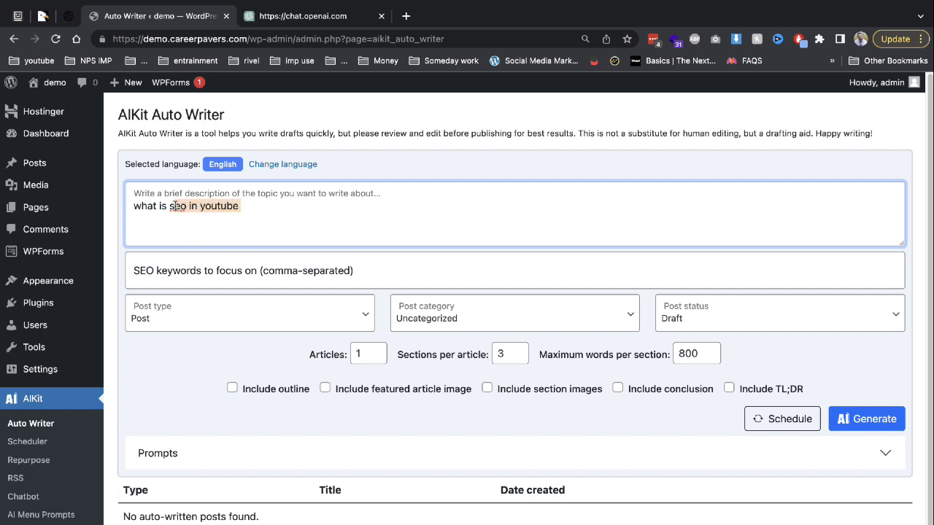
pyautogui.click(182, 265)
pyautogui.hotkey('ctrl', 'v')
# Set the maximum words per section to 200 and try to generate the article.
pyautogui.click(194, 313)
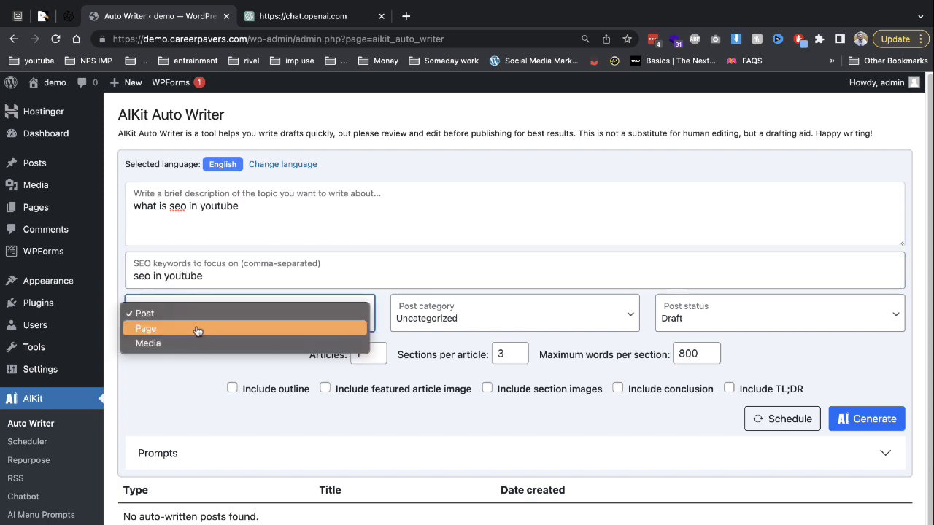
pyautogui.click(494, 311)
pyautogui.click(494, 313)
pyautogui.click(704, 318)
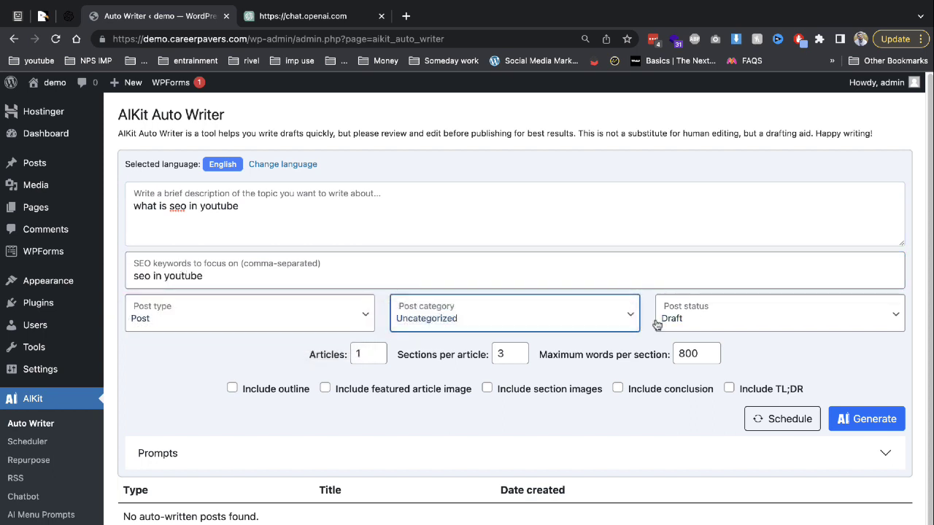
pyautogui.click(675, 321)
pyautogui.click(680, 318)
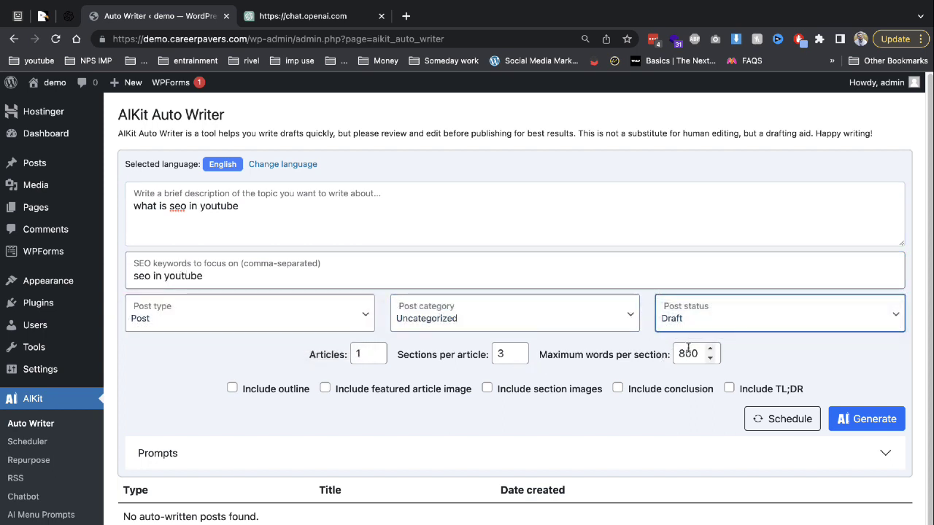
pyautogui.doubleClick(688, 351)
pyautogui.write('200')
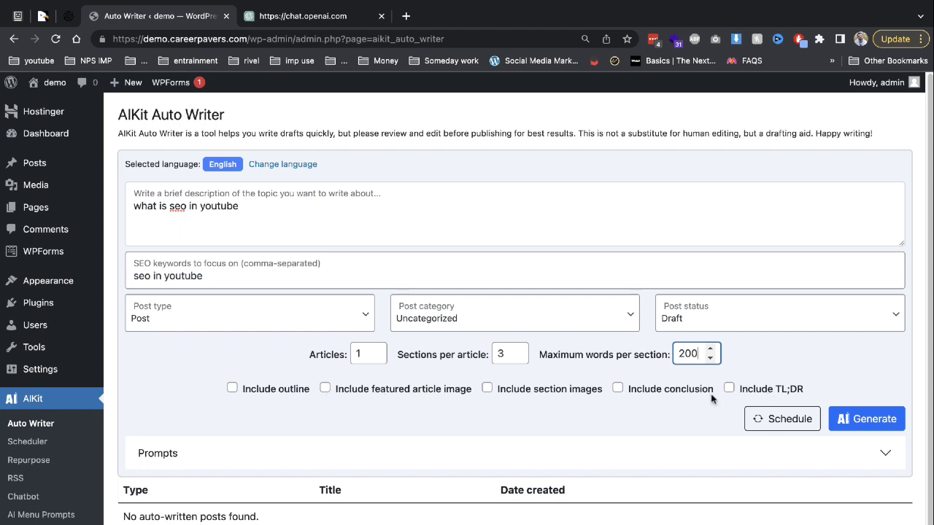
pyautogui.click(871, 428)
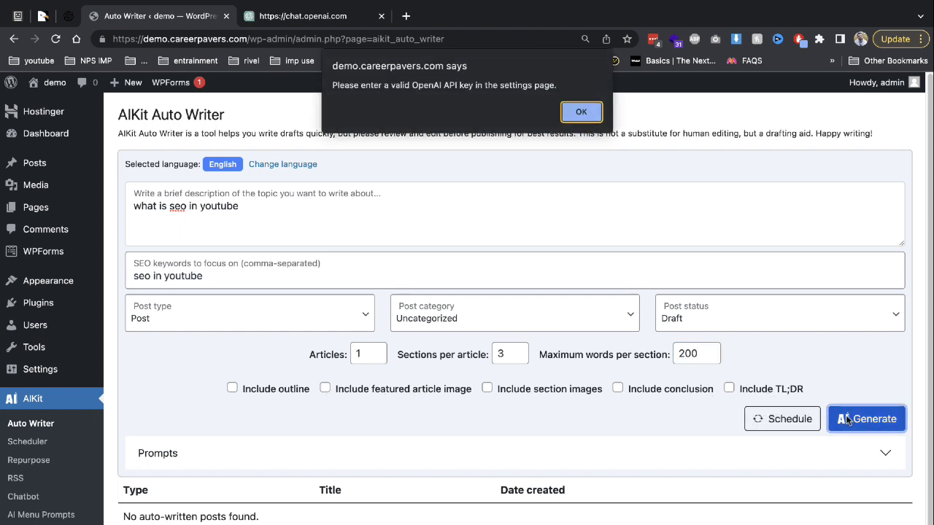
pyautogui.click(580, 112)
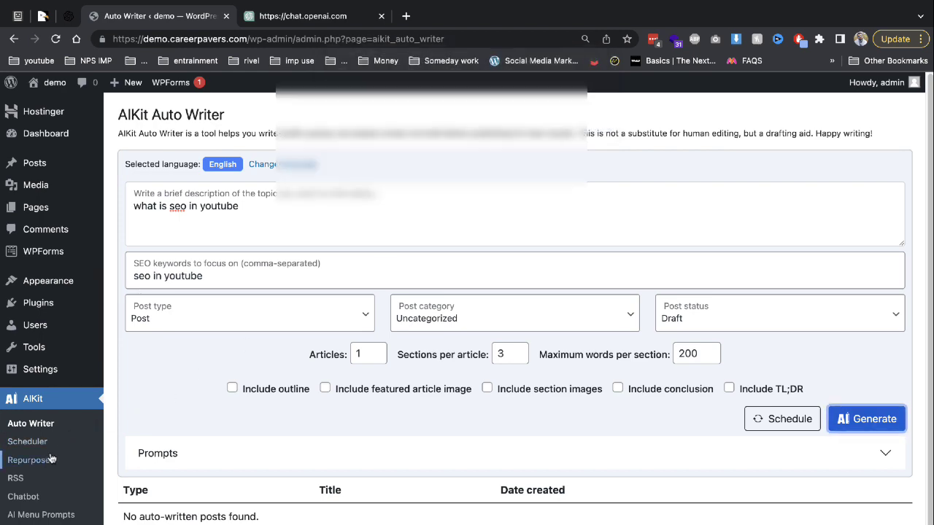
# Enter the OpenAI API key in AIKit's settings and close the extra OpenAI API keys page.
pyautogui.scroll(-1, 57, 452)
pyautogui.click(24, 508)
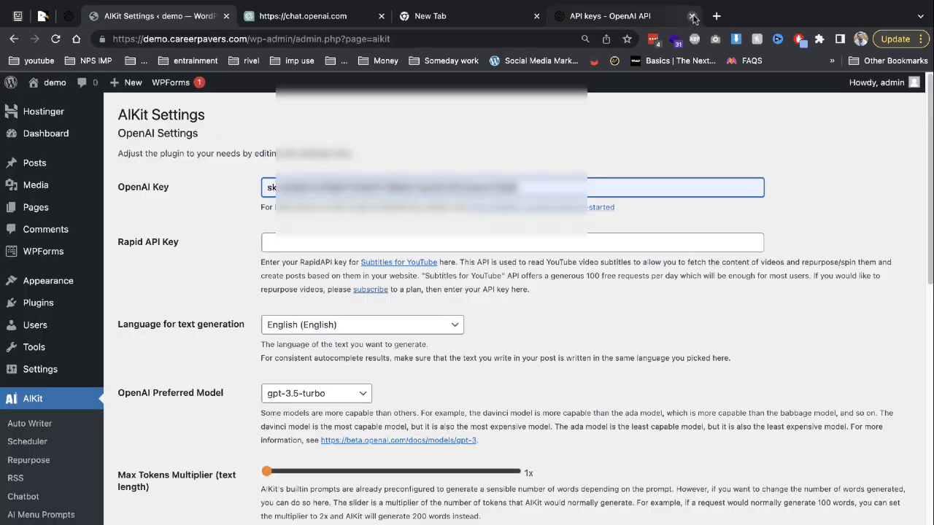
pyautogui.click(692, 16)
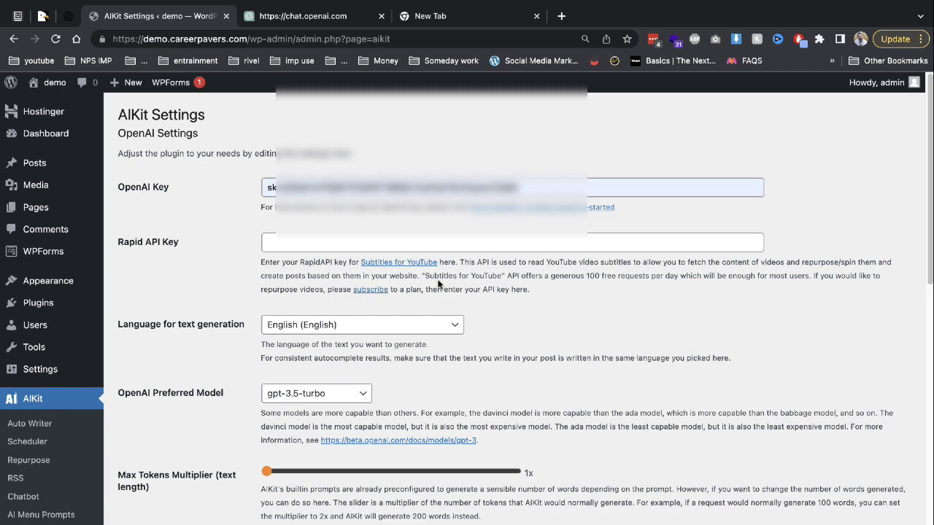
# Check the preferred OpenAI model options, keep the current model, and save the AIKit settings.
pyautogui.scroll(-3, 438, 284)
pyautogui.scroll(-2, 362, 283)
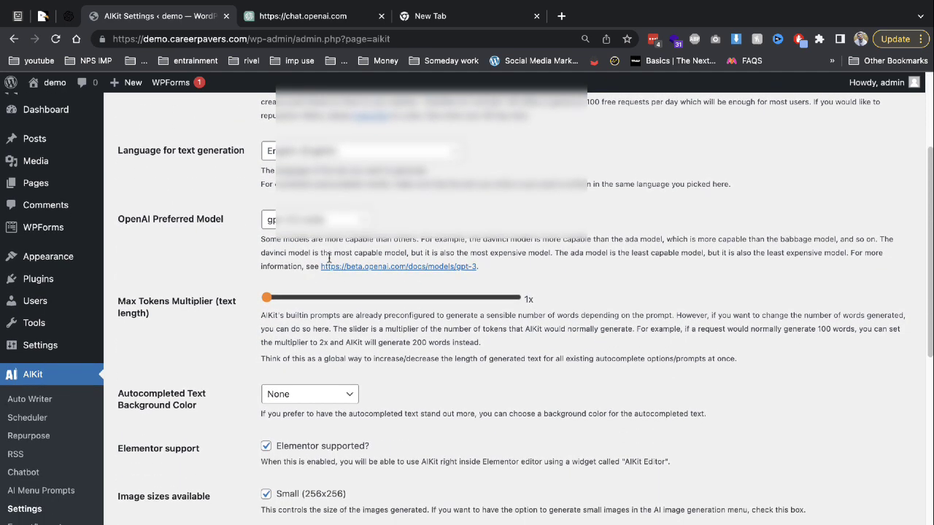
pyautogui.click(313, 219)
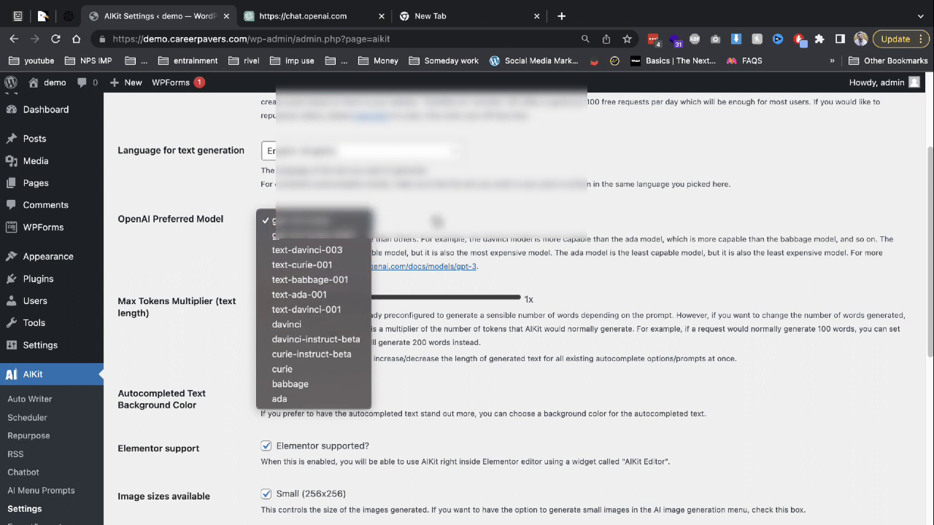
pyautogui.click(434, 219)
pyautogui.scroll(-6, 310, 265)
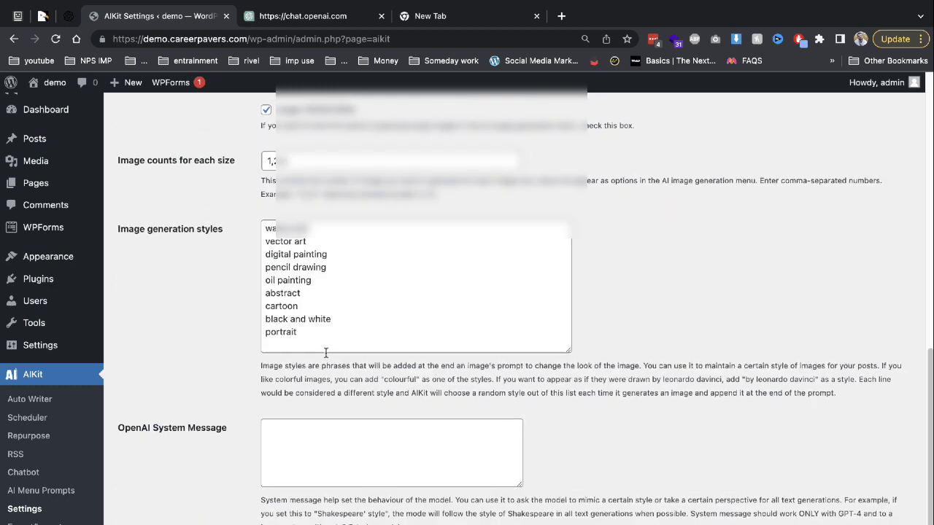
pyautogui.click(160, 514)
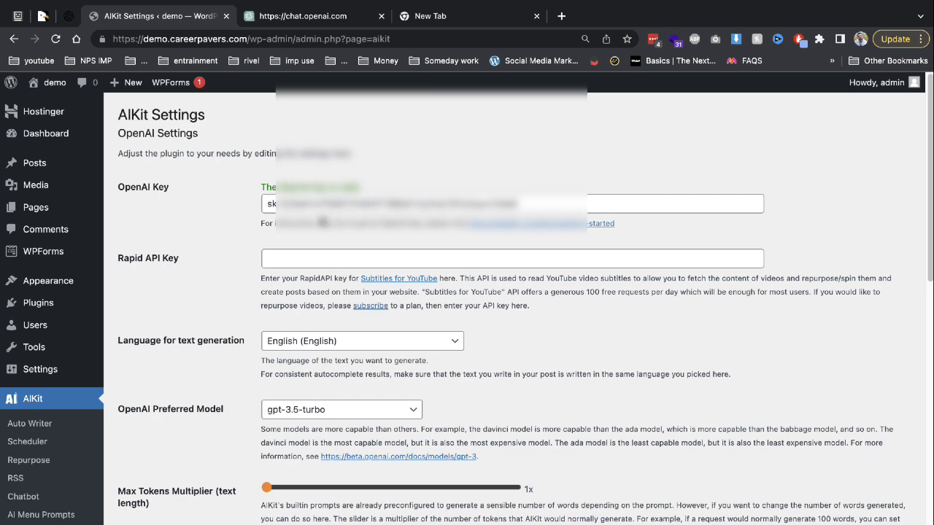
# Return to AIKit's Auto Writer and enter the topic description "what is seo in youtube".
pyautogui.click(33, 423)
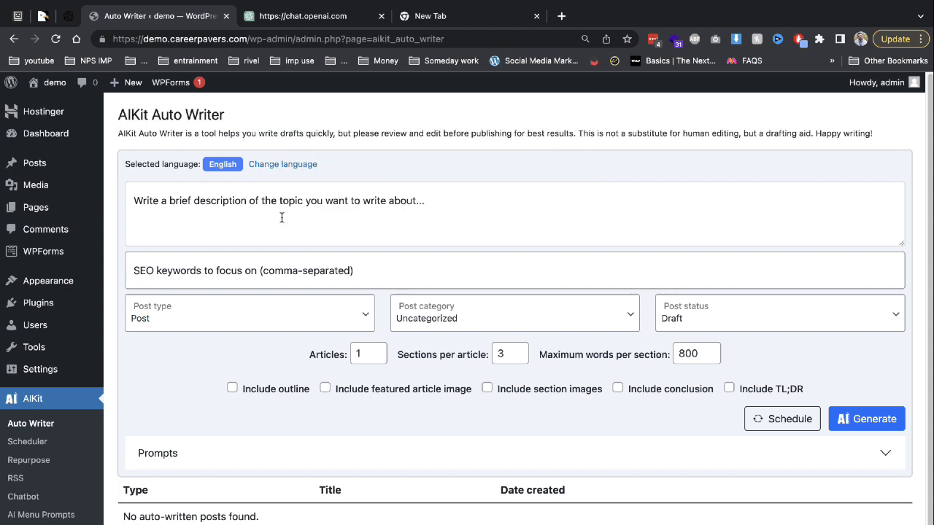
pyautogui.click(281, 217)
pyautogui.write('what is seo in')
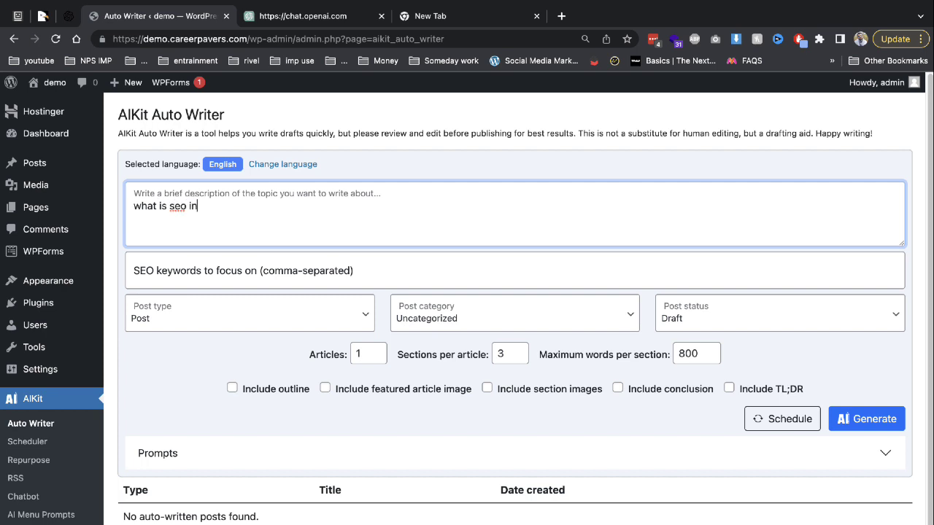
pyautogui.write(' youtub e')
pyautogui.press('BackSpace')
pyautogui.write('be')
# Fill the SEO keywords with "seo in youtube" copied from the topic description.
pyautogui.click(133, 274)
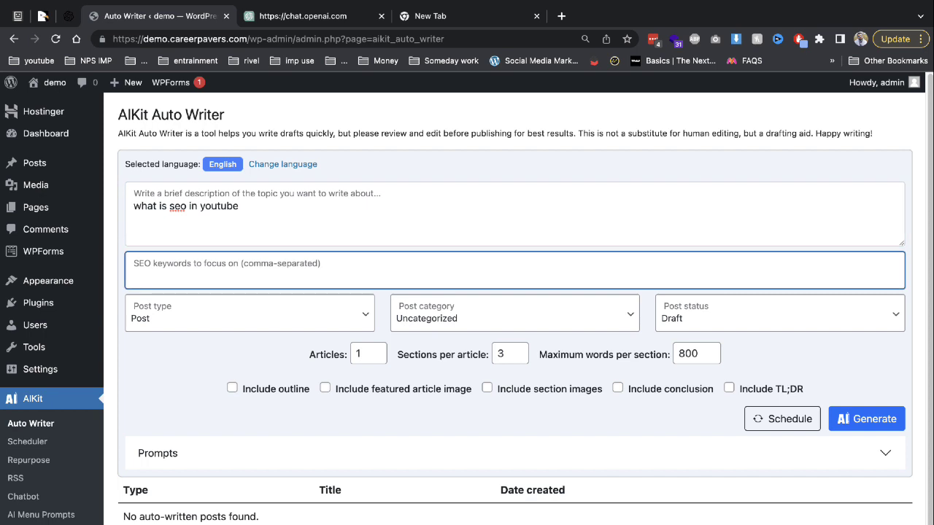
pyautogui.moveTo(262, 214); pyautogui.dragTo(172, 207)
pyautogui.hotkey('ctrl', 'c')
pyautogui.click(184, 275)
pyautogui.hotkey('ctrl', 'v')
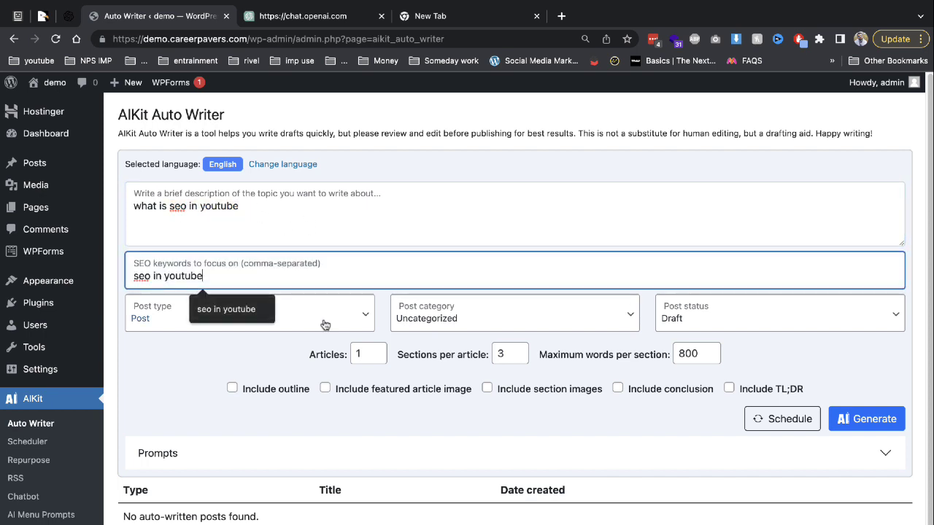
# Set the maximum words per section to 200, generate the article, and close the empty browser tab.
pyautogui.click(319, 323)
pyautogui.click(481, 312)
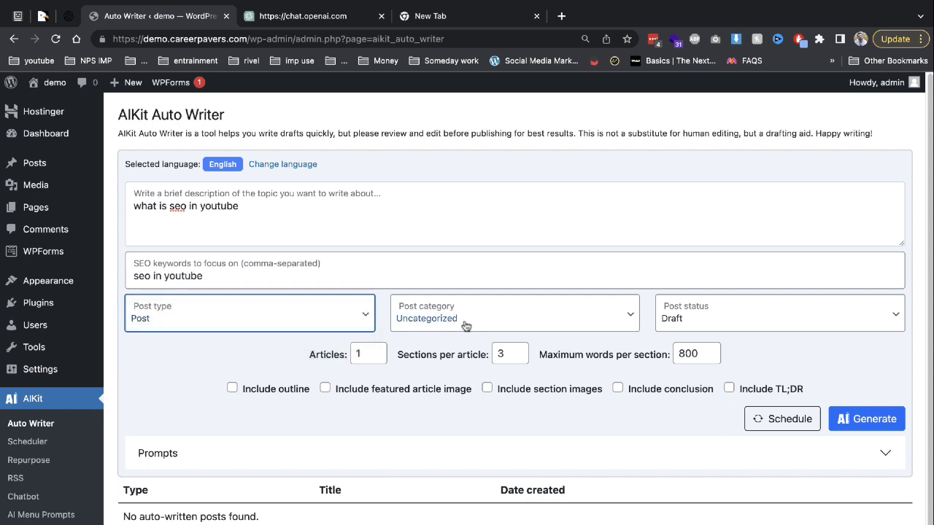
pyautogui.click(691, 356)
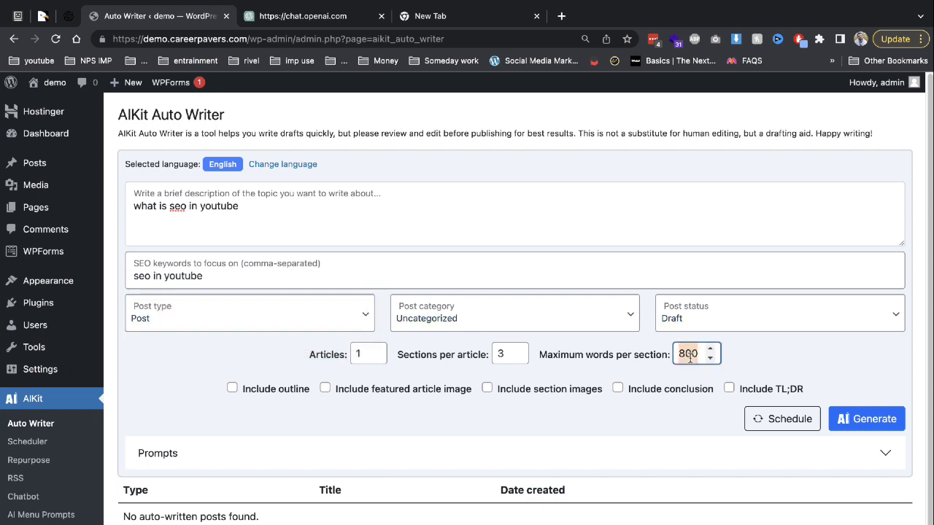
pyautogui.write('20')
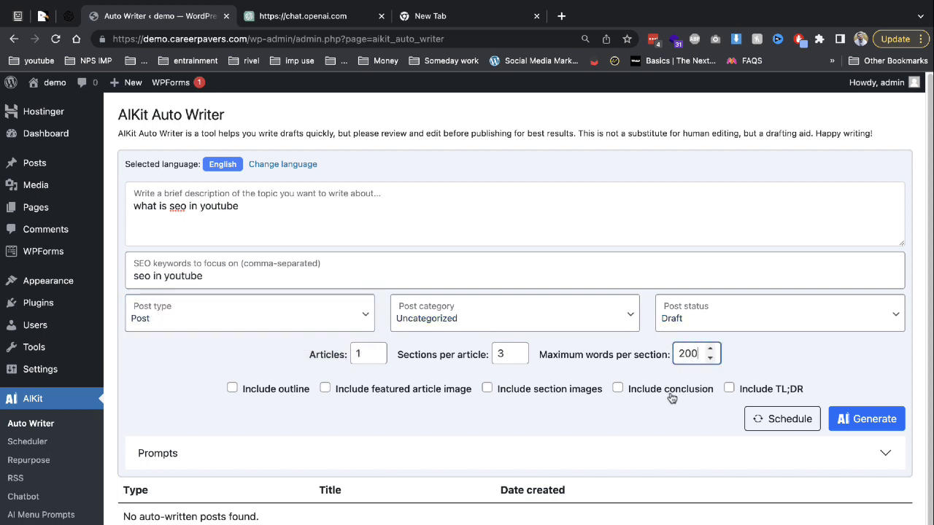
pyautogui.click(880, 427)
pyautogui.scroll(-1, 587, 391)
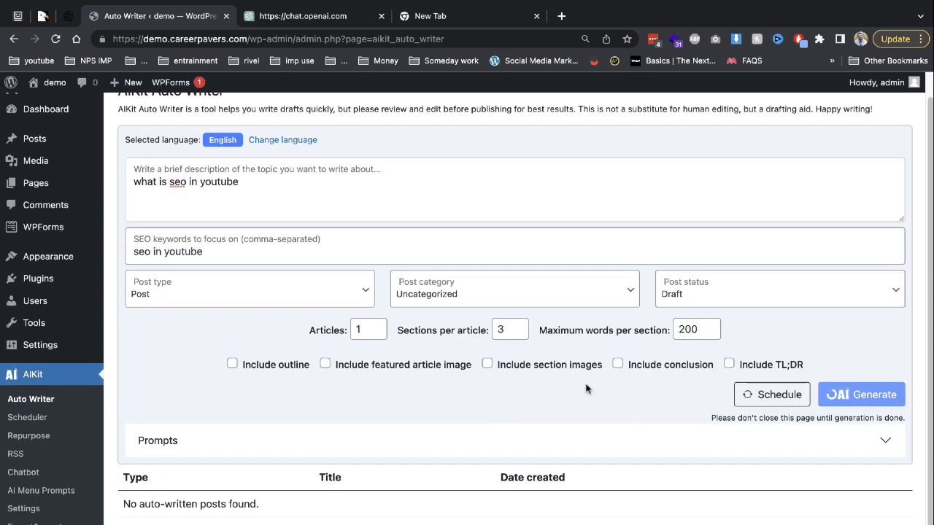
pyautogui.click(677, 7)
pyautogui.click(689, 39)
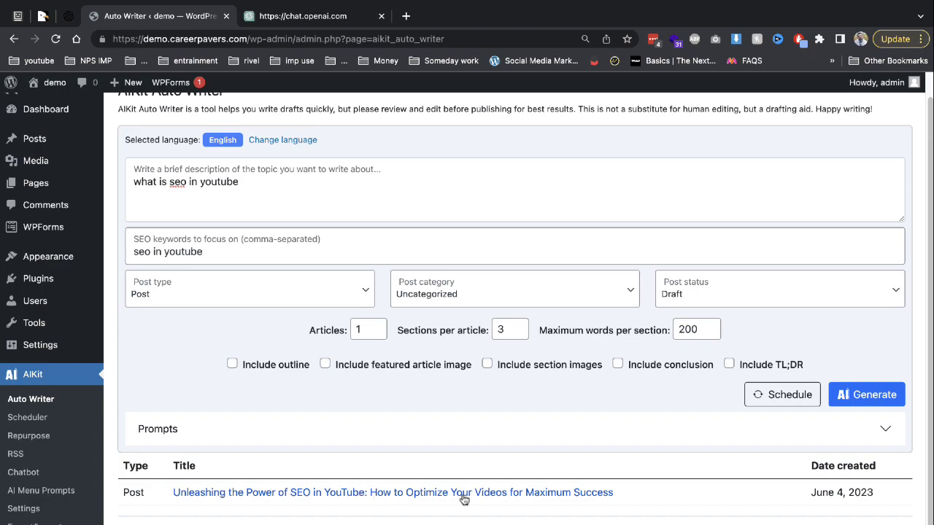
# Open the generated YouTube SEO article, read through its sections, and close its page.
pyautogui.click(514, 501)
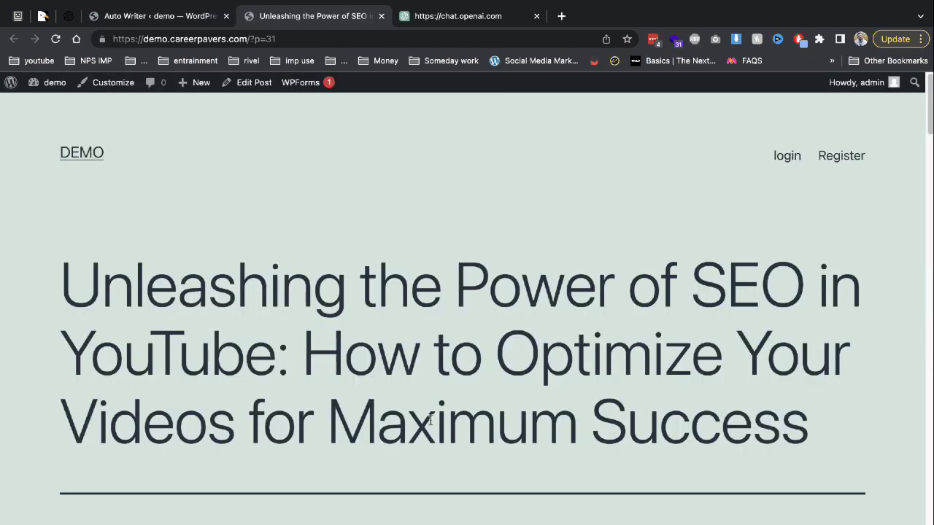
pyautogui.scroll(-20, 430, 420)
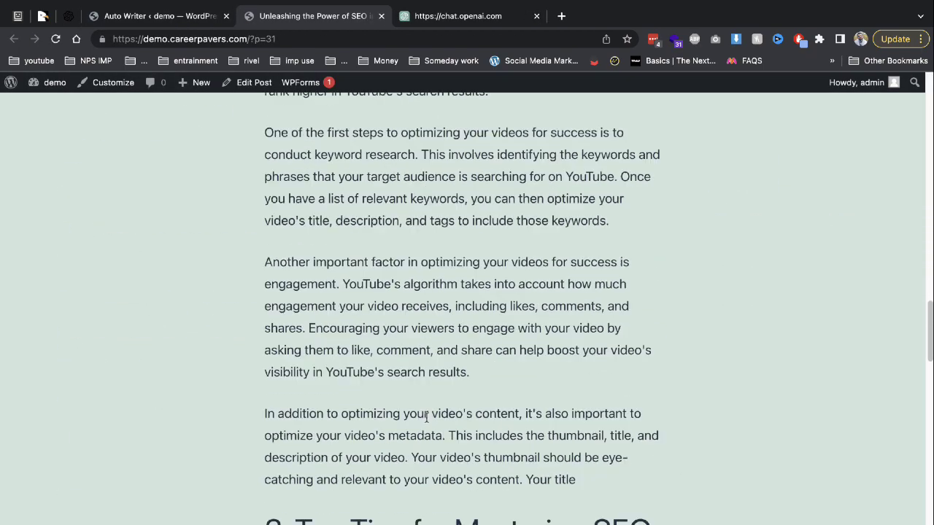
pyautogui.scroll(-10, 426, 418)
pyautogui.scroll(8, 427, 417)
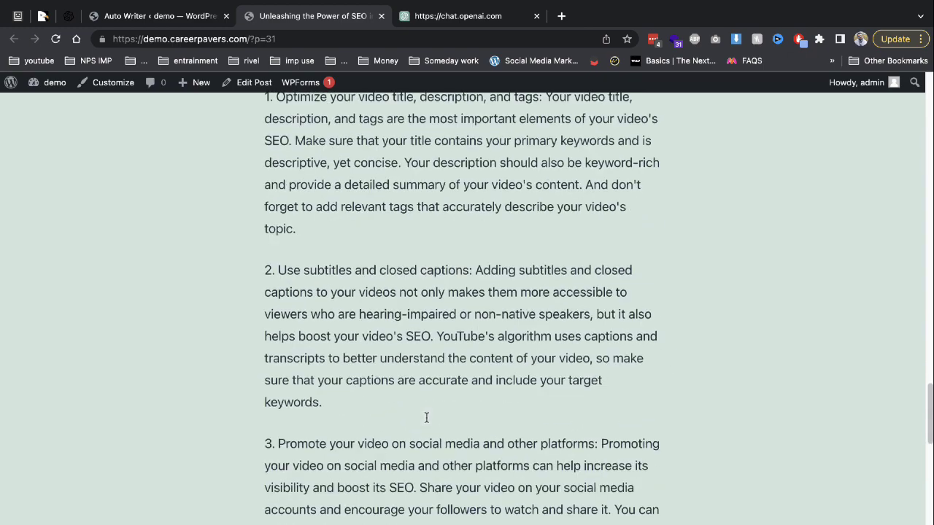
pyautogui.scroll(-4, 426, 417)
pyautogui.scroll(18, 427, 416)
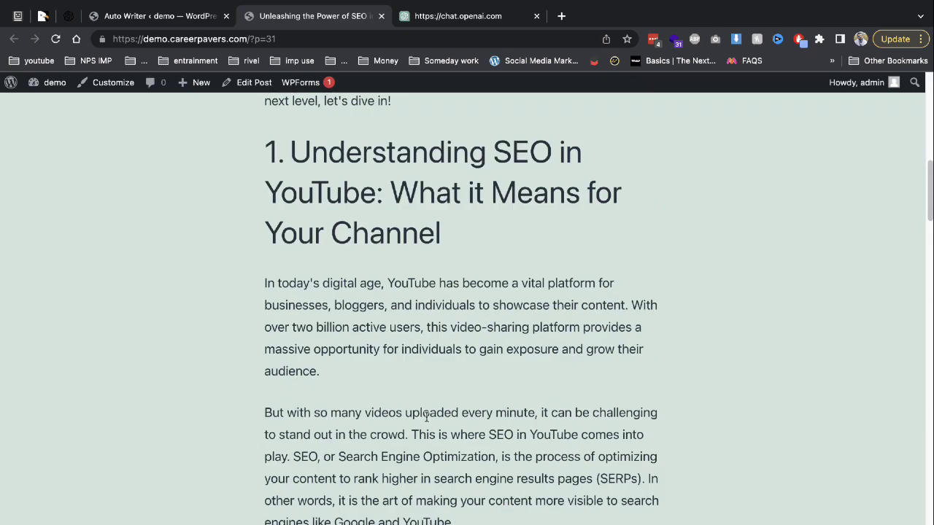
pyautogui.scroll(8, 427, 416)
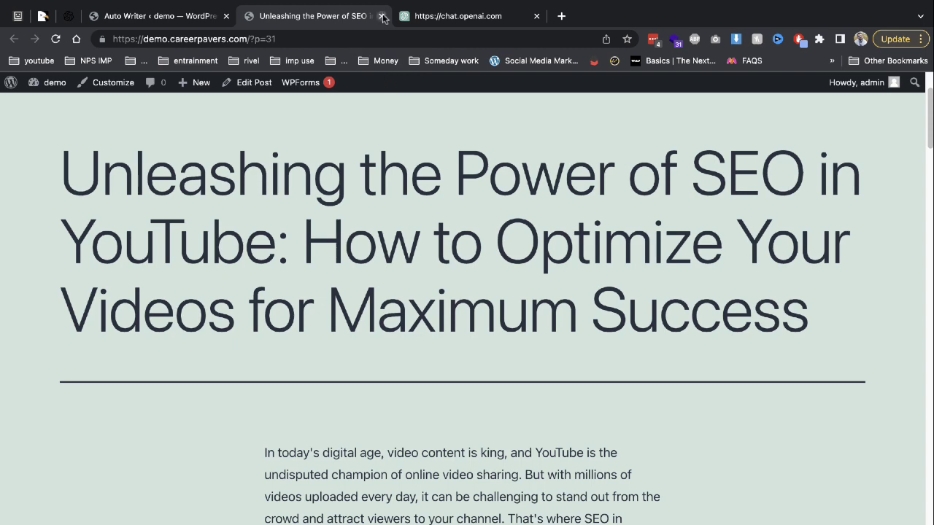
pyautogui.click(380, 16)
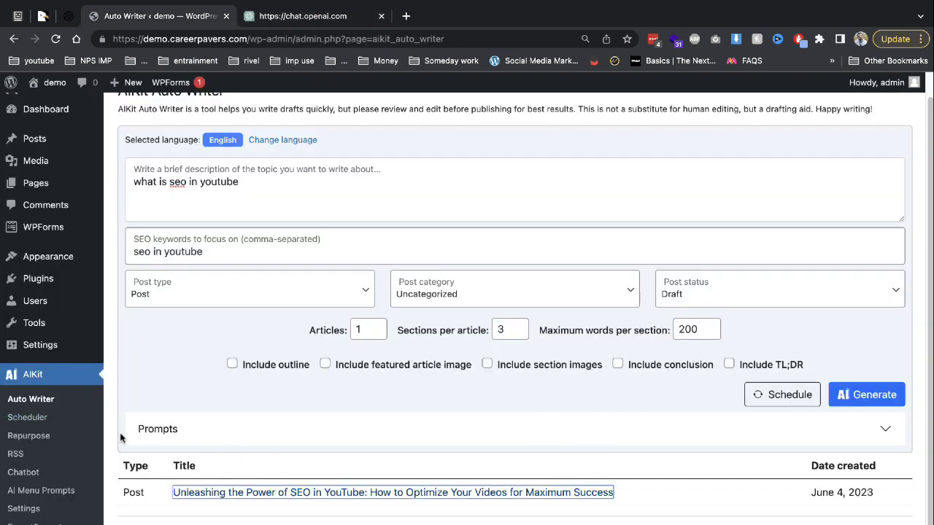
# Go from the posts list to an untitled post in the editor and clear its paragraph text.
pyautogui.scroll(1, 117, 281)
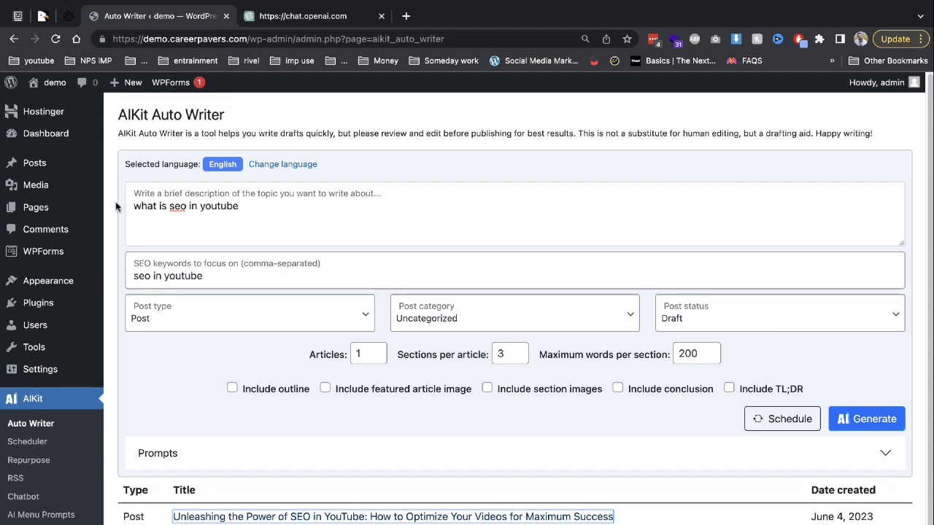
pyautogui.moveTo(85, 166)
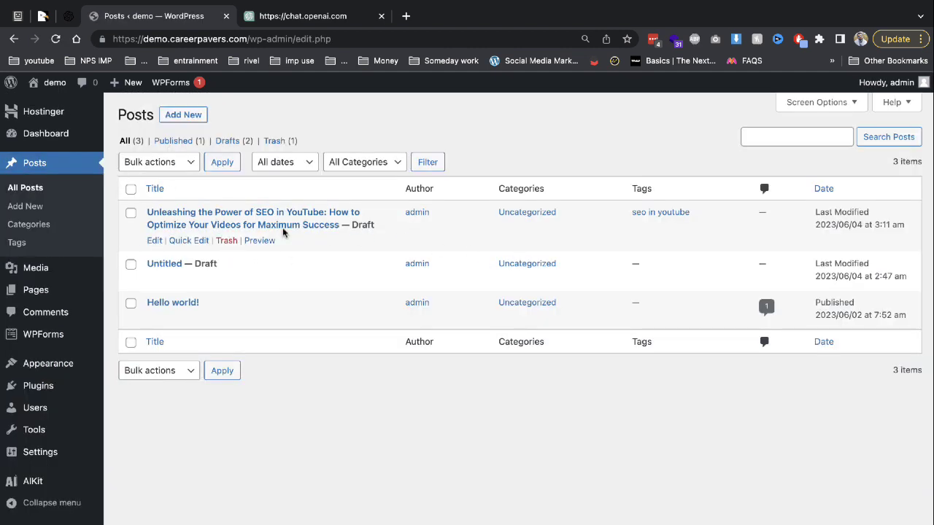
pyautogui.click(187, 121)
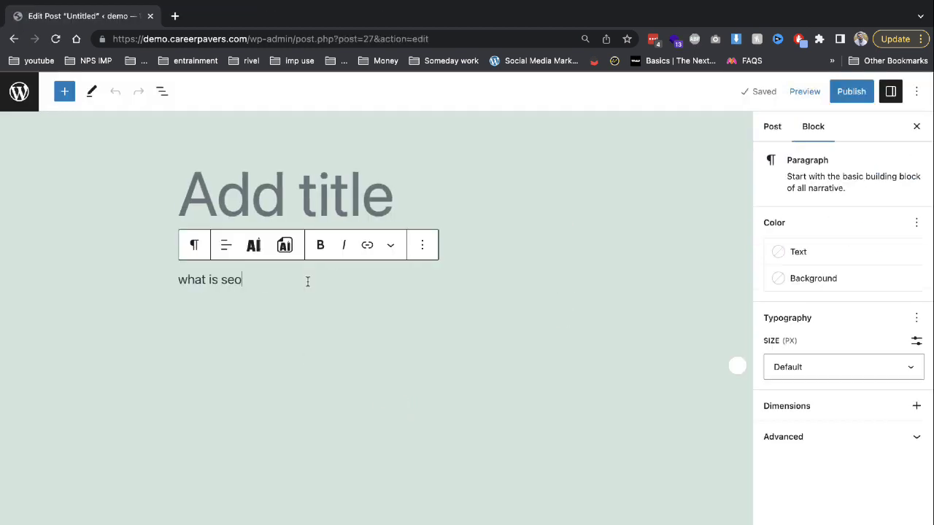
pyautogui.press('BackSpace')
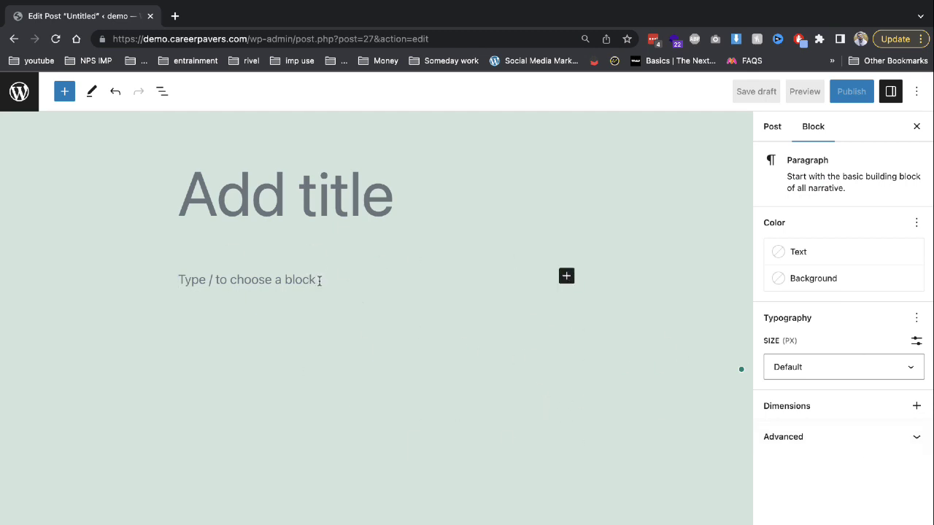
# Write "what is seo" in the post's empty paragraph, leaving the title blank and adding no other block.
pyautogui.click(315, 194)
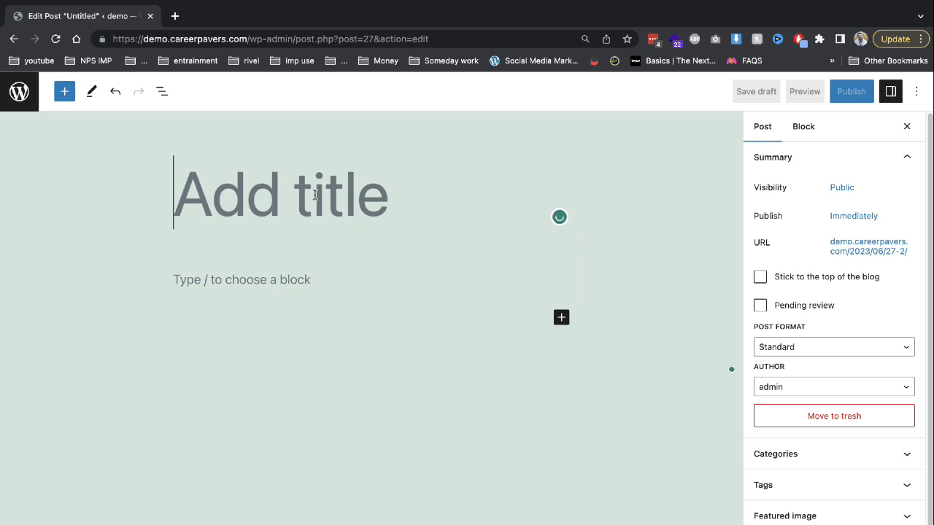
pyautogui.click(253, 286)
pyautogui.click(566, 276)
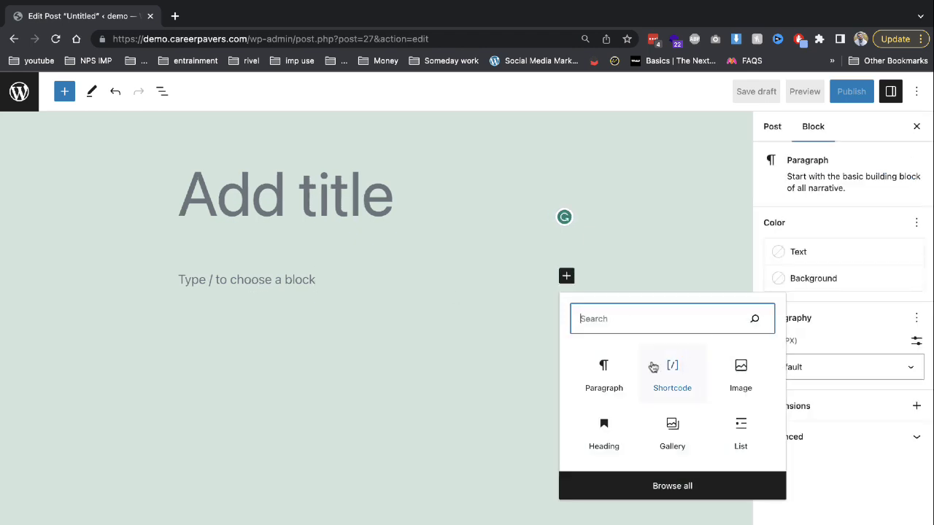
pyautogui.click(274, 287)
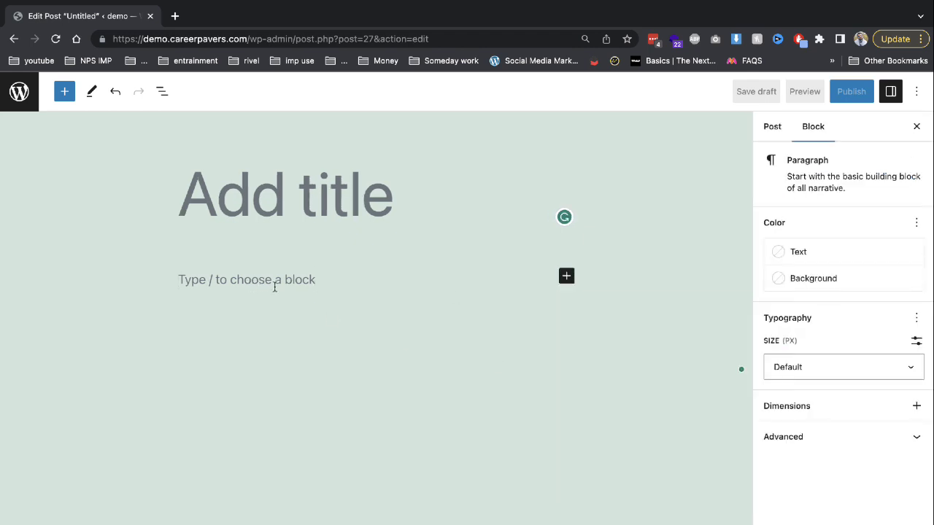
pyautogui.write('what is seo')
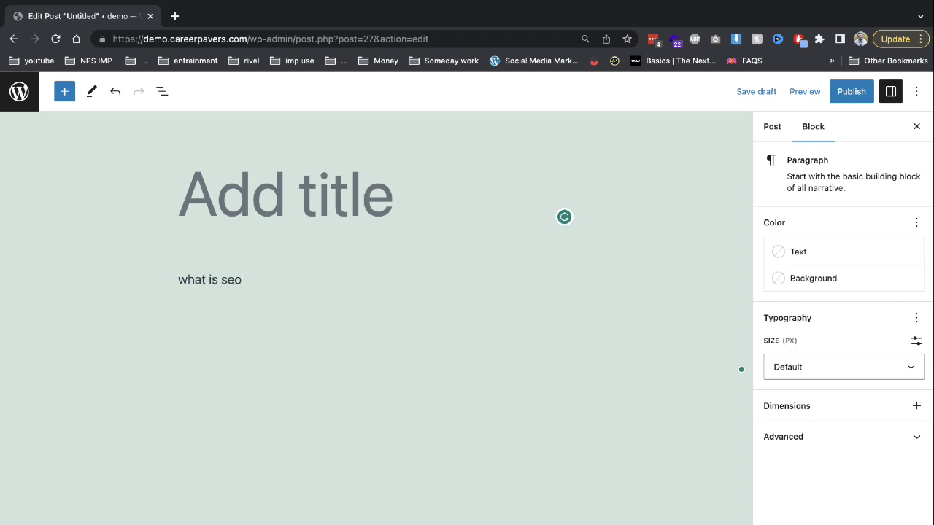
# Generate an AIKit explanation beneath the "what is seo" paragraph, using that text as the prompt.
pyautogui.hotkey('ctrl', 'a')
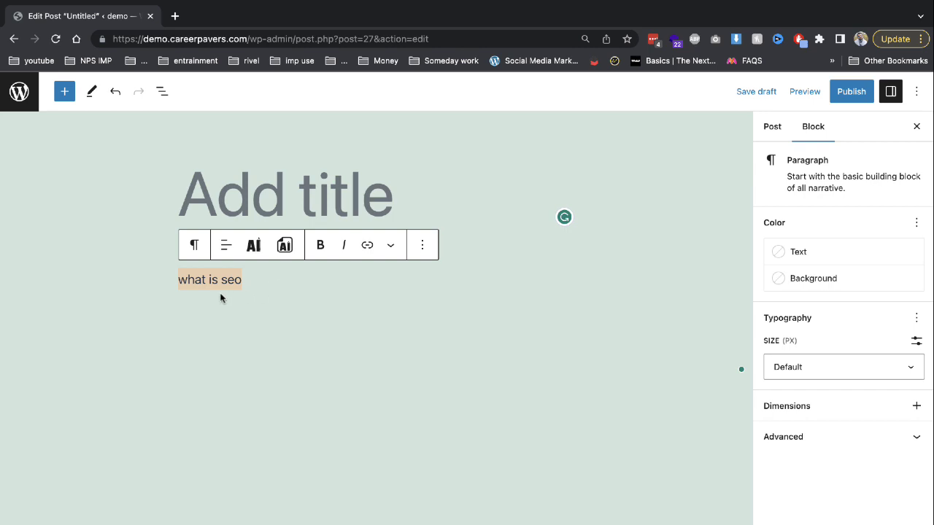
pyautogui.click(260, 250)
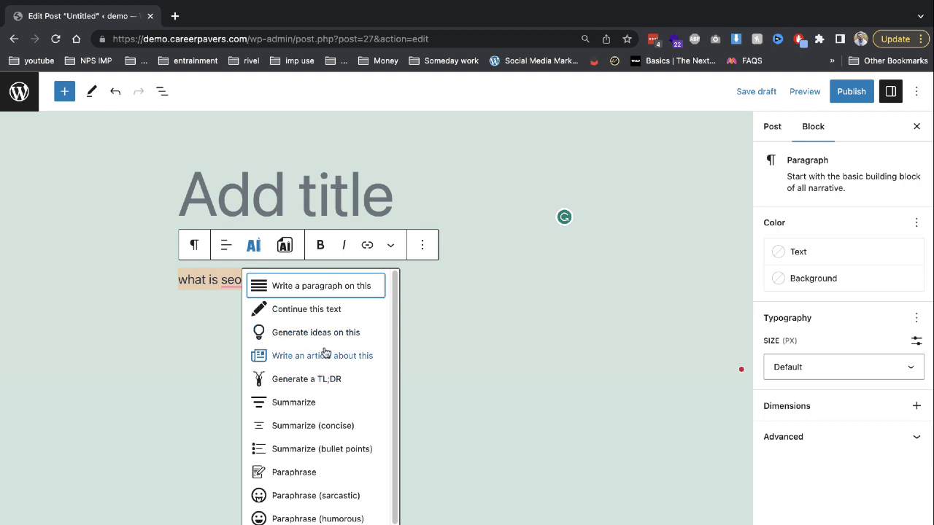
pyautogui.scroll(-1, 326, 498)
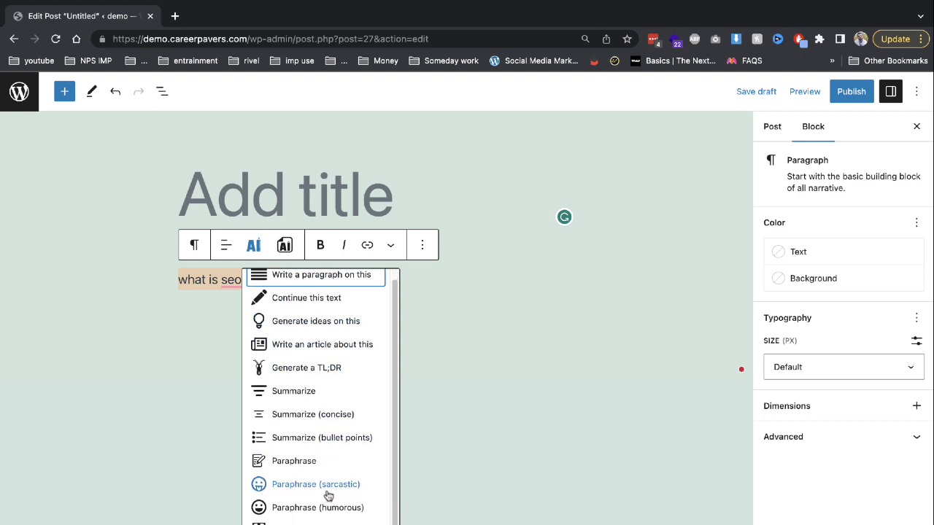
pyautogui.scroll(-1, 326, 498)
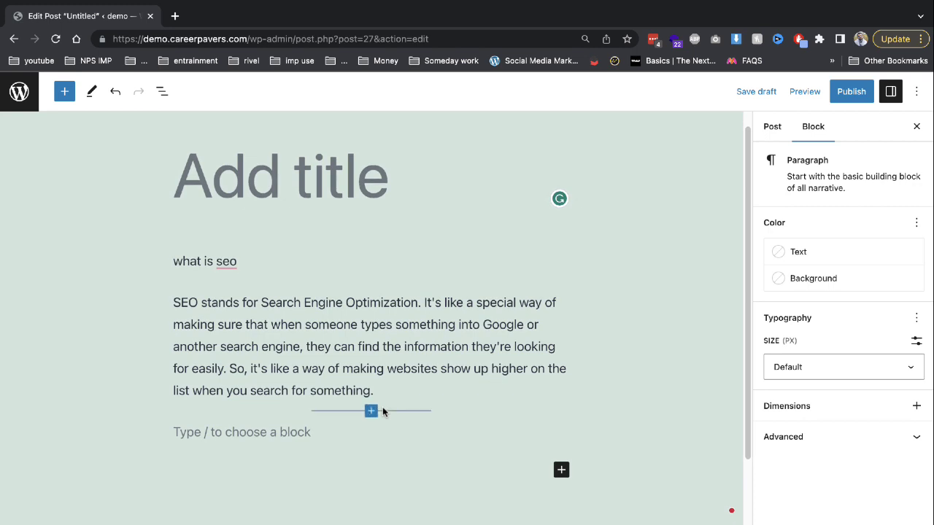
# Add a new paragraph reading "what is backlink" below the generated SEO text.
pyautogui.write('what')
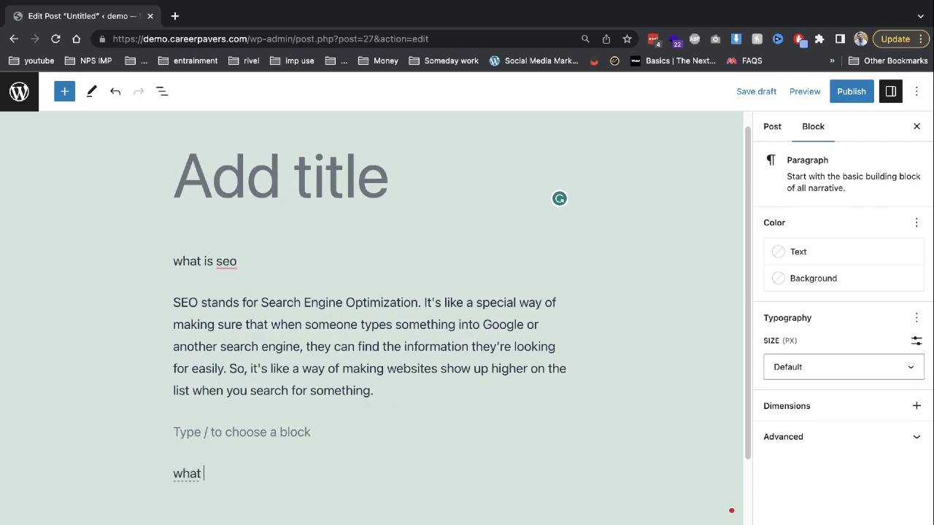
pyautogui.write(' is ba')
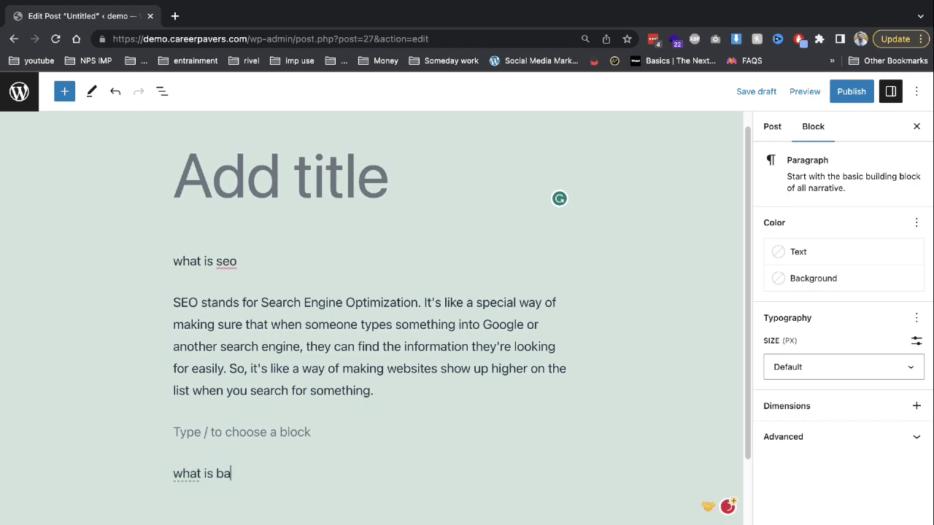
pyautogui.write('cklink')
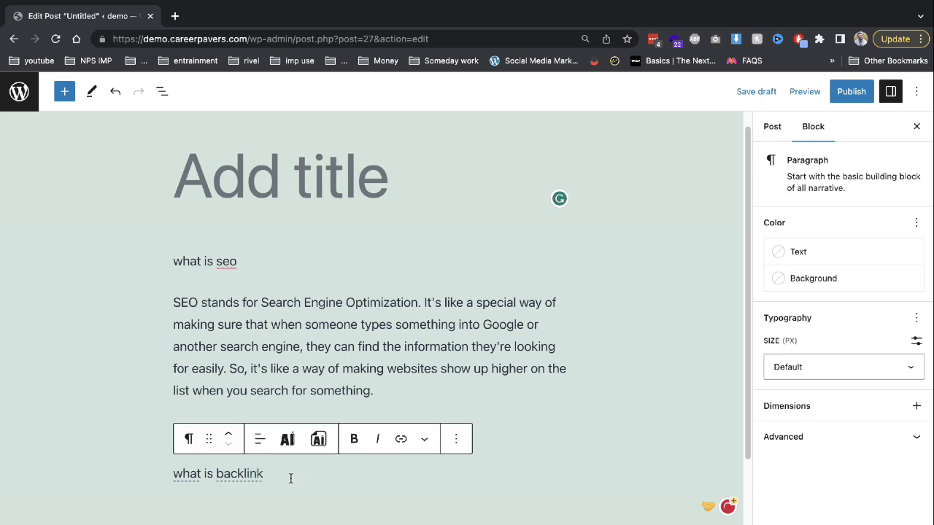
# Generate AIKit text from the "what is backlink" paragraph and review the passage.
pyautogui.moveTo(290, 478); pyautogui.dragTo(167, 481)
pyautogui.click(287, 439)
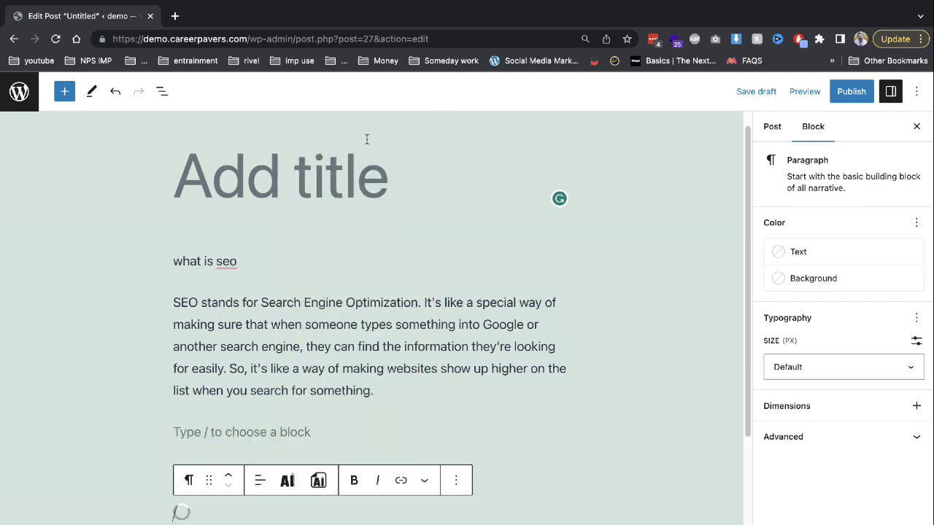
pyautogui.click(324, 88)
pyautogui.scroll(-1, 327, 394)
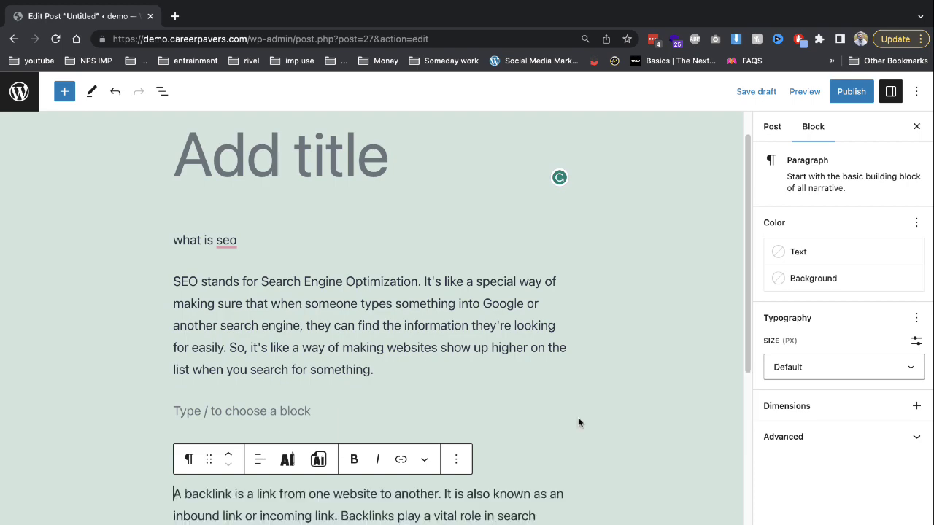
pyautogui.scroll(-3, 511, 418)
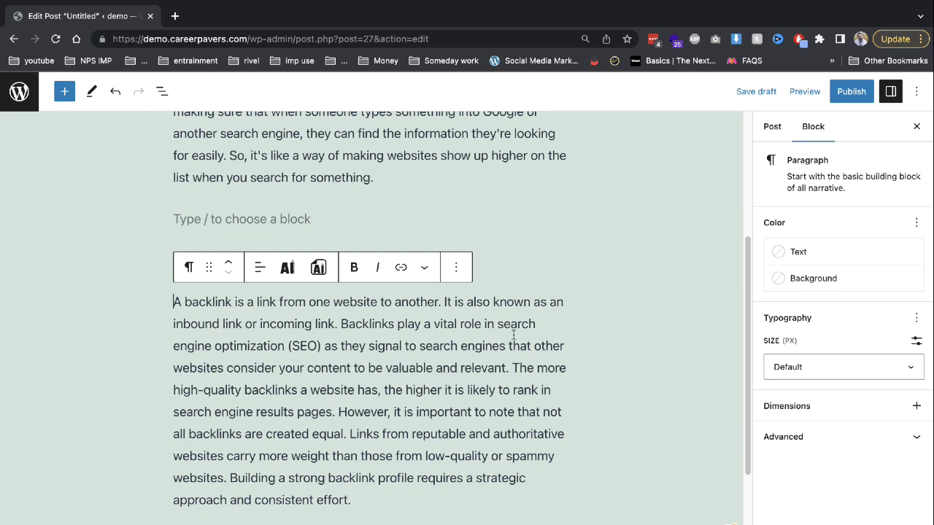
# Title the post "seo" and publish it.
pyautogui.scroll(3, 513, 335)
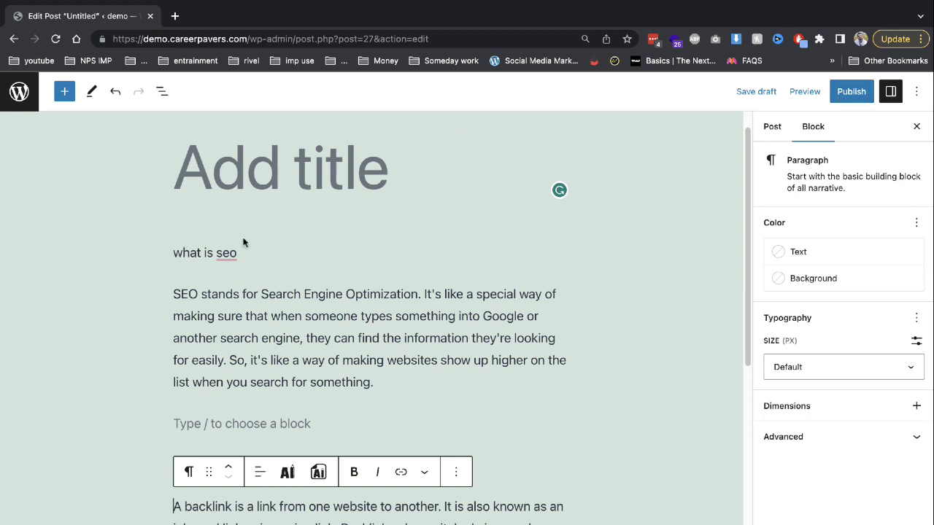
pyautogui.click(284, 188)
pyautogui.write('seo')
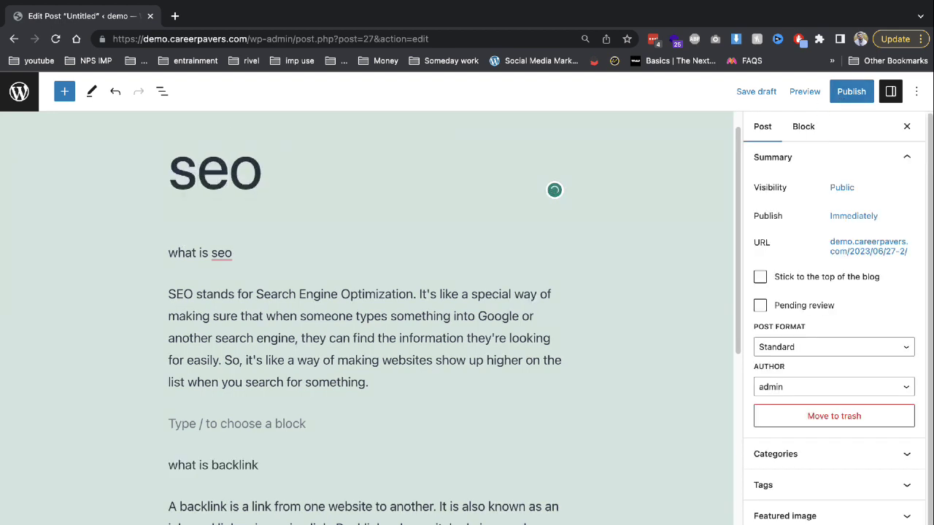
pyautogui.click(840, 94)
pyautogui.click(807, 95)
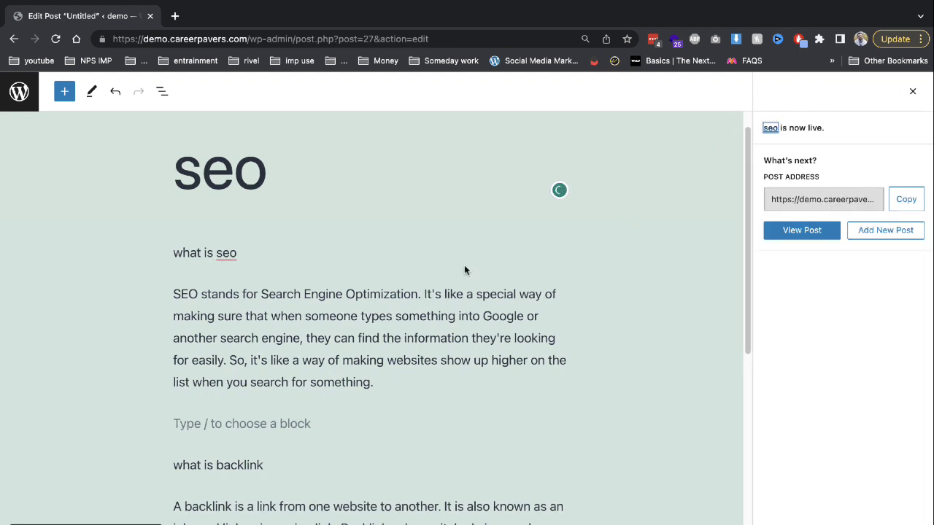
# Open the generated draft about the power of SEO in YouTube for editing and review its content.
pyautogui.moveTo(465, 270)
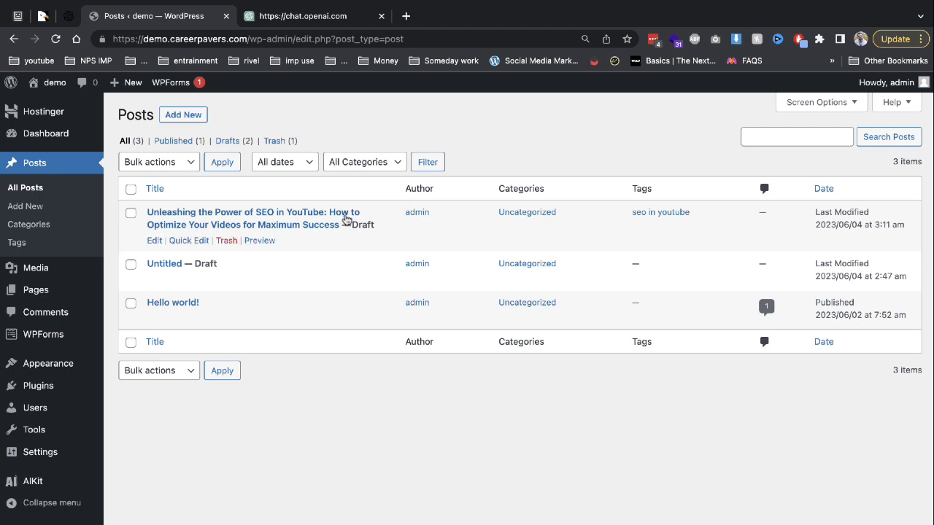
pyautogui.moveTo(64, 484)
pyautogui.click(154, 242)
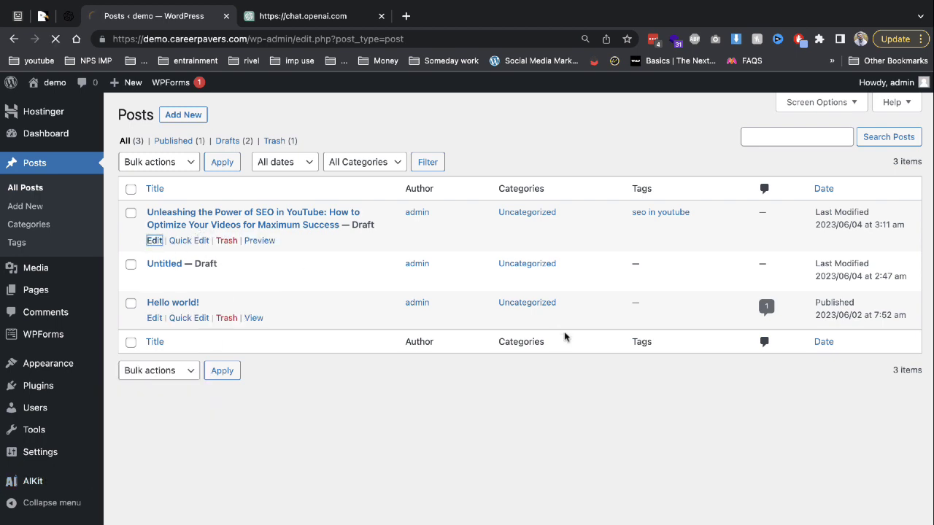
pyautogui.scroll(-15, 387, 325)
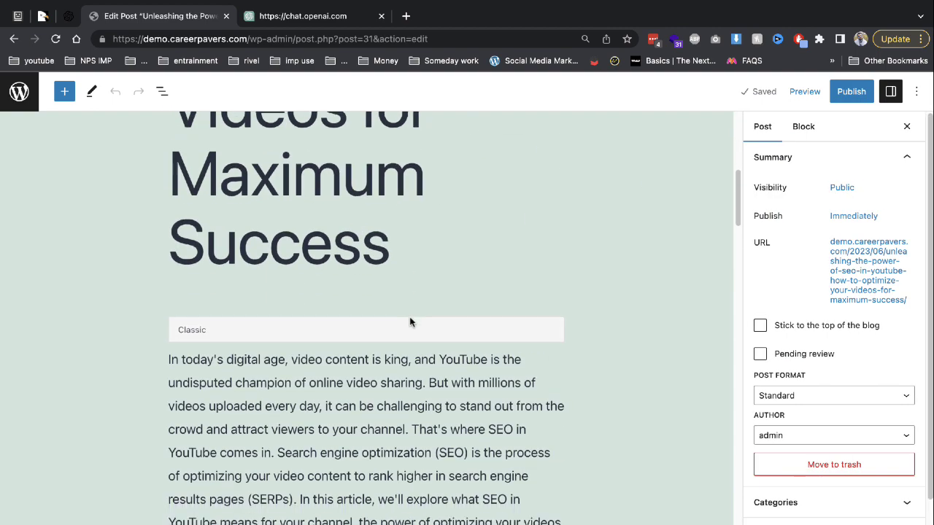
# Add a new paragraph reading "what is backlink" at the end of the draft article.
pyautogui.scroll(-10, 394, 330)
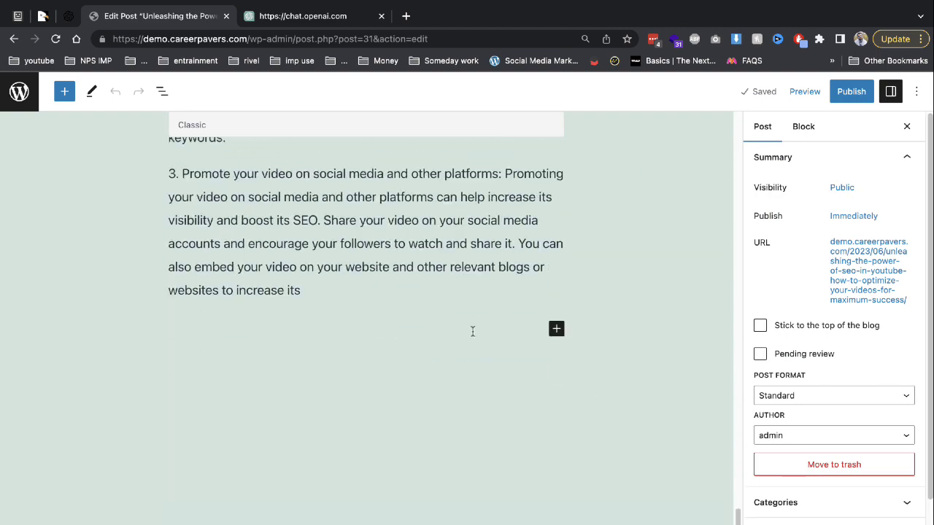
pyautogui.click(394, 336)
pyautogui.write('wh')
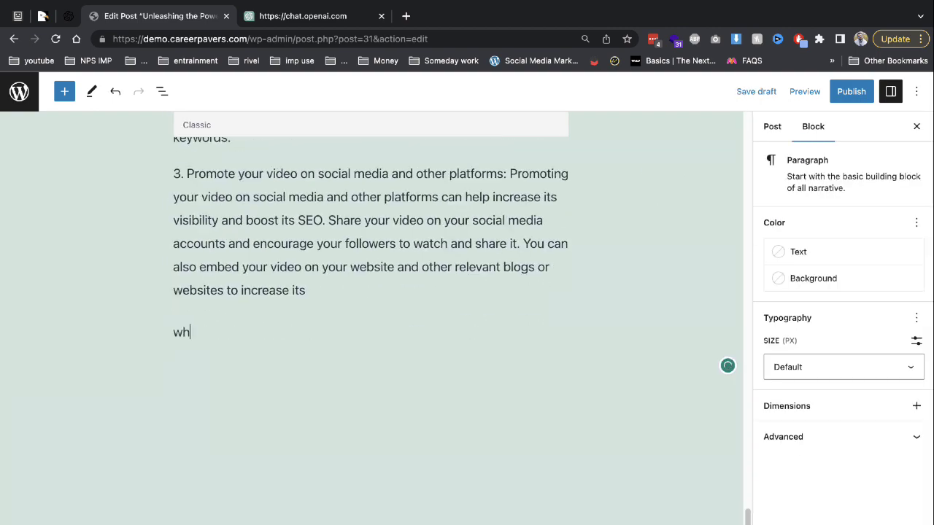
pyautogui.write('at is backlink')
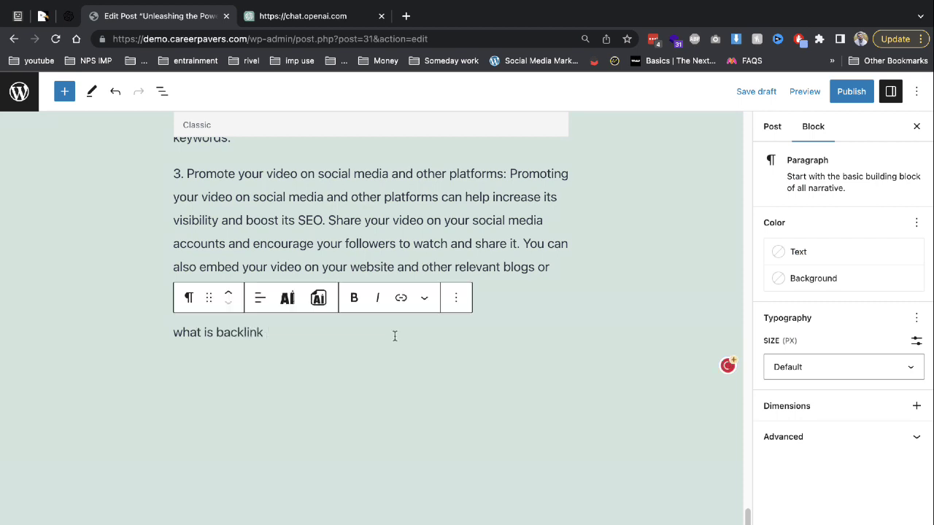
# Select the "what is backlink" text and look through the AIKit writing options available for it.
pyautogui.tripleClick(239, 330)
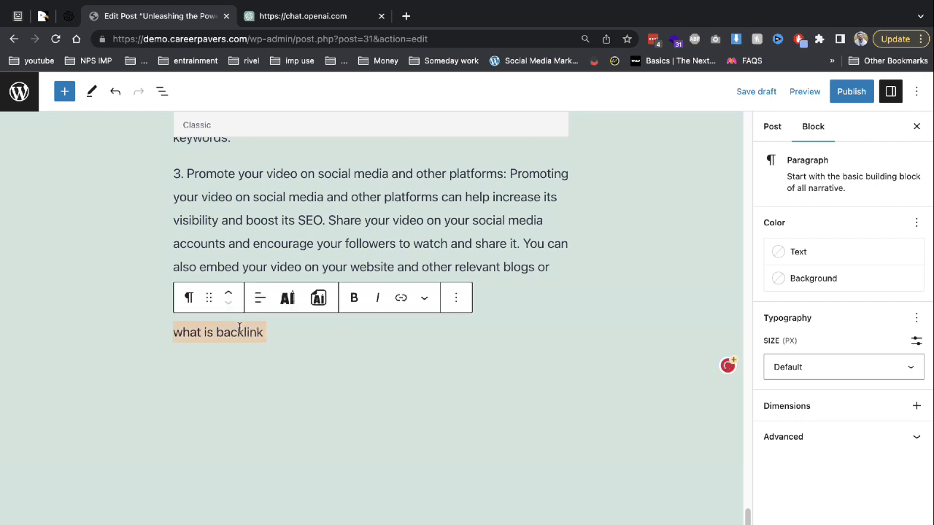
pyautogui.click(287, 298)
pyautogui.scroll(-2, 328, 412)
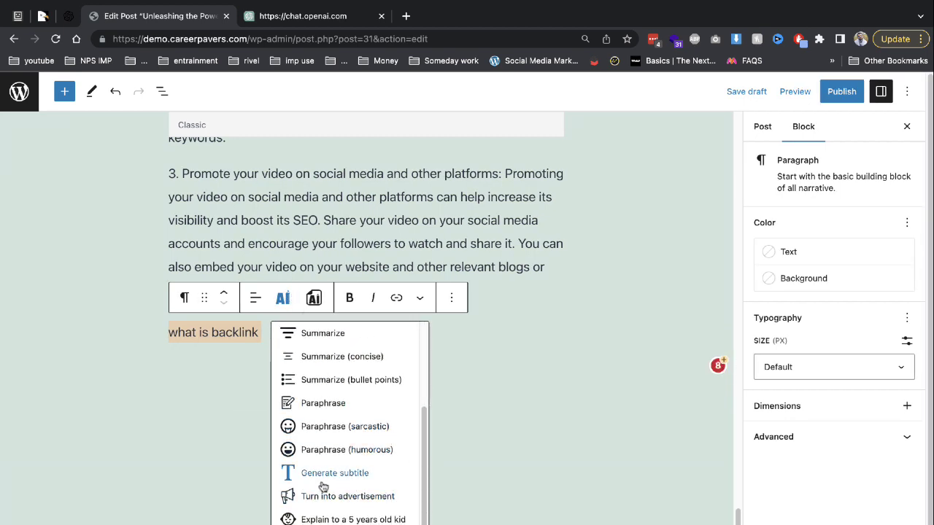
pyautogui.scroll(2, 354, 396)
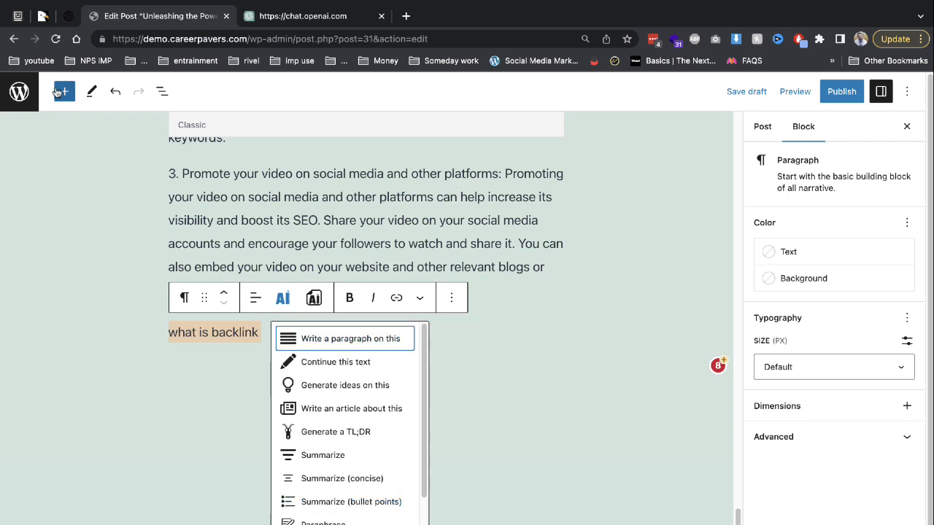
pyautogui.click(67, 18)
pyautogui.click(133, 19)
pyautogui.click(17, 38)
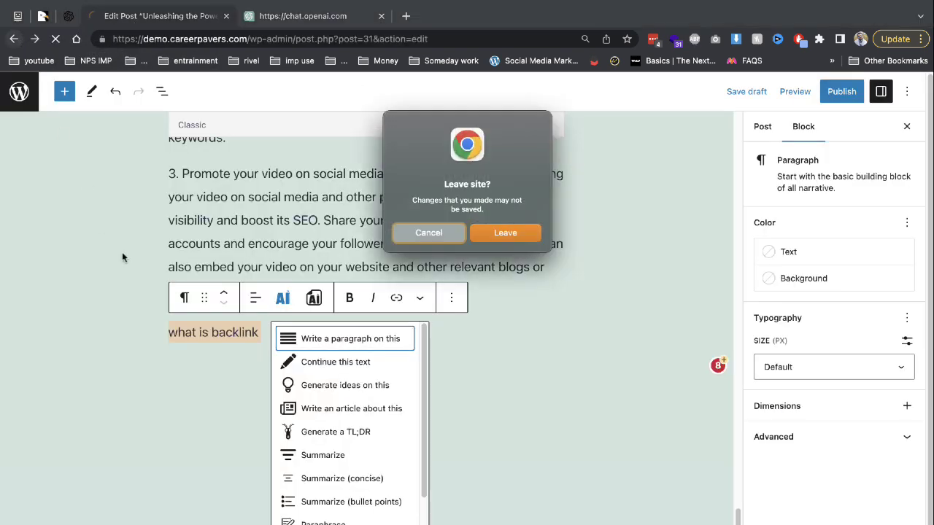
pyautogui.click(428, 232)
# Open the WordPress admin in a separate tab and go to AIKit's AI Menu Prompts page.
pyautogui.rightClick(35, 92)
pyautogui.click(224, 39)
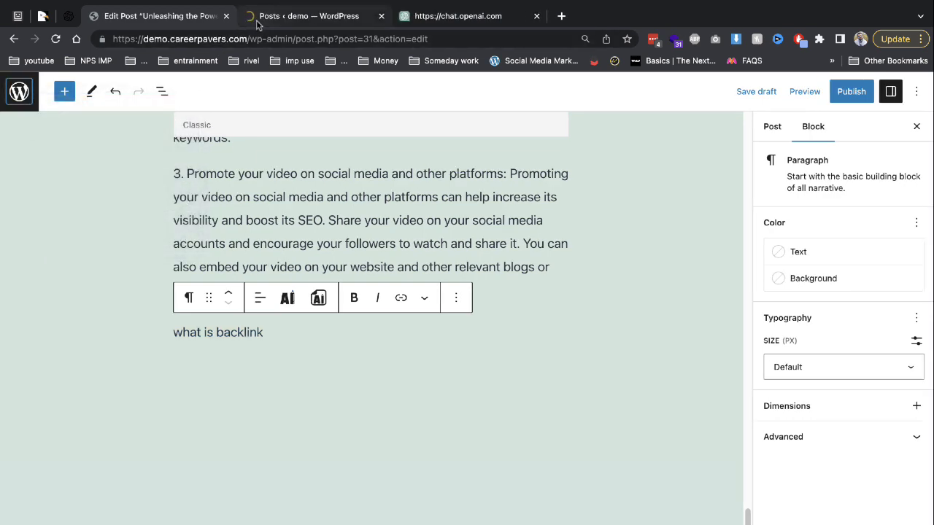
pyautogui.click(261, 20)
pyautogui.moveTo(42, 483)
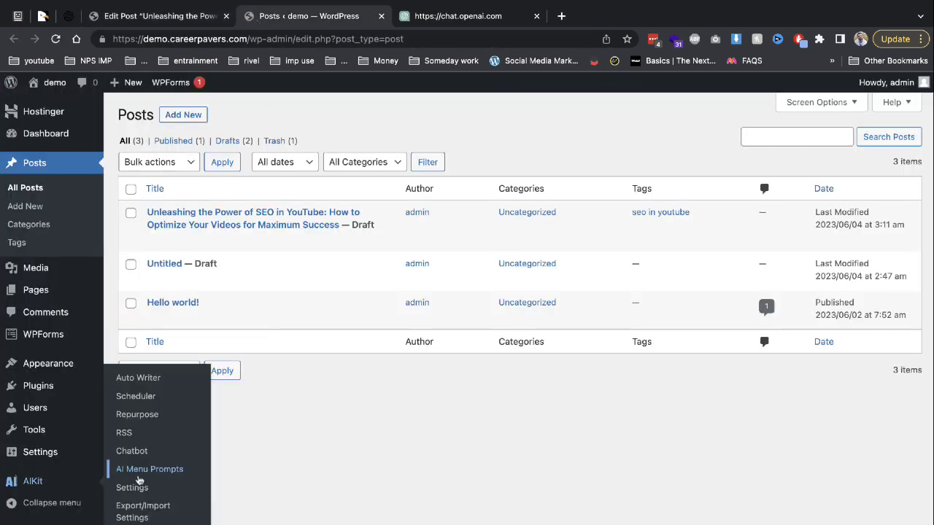
pyautogui.click(137, 472)
# Examine the "Write a paragraph on this" prompt's settings and the list of existing AI menu prompts.
pyautogui.scroll(-1, 212, 402)
pyautogui.scroll(-5, 211, 401)
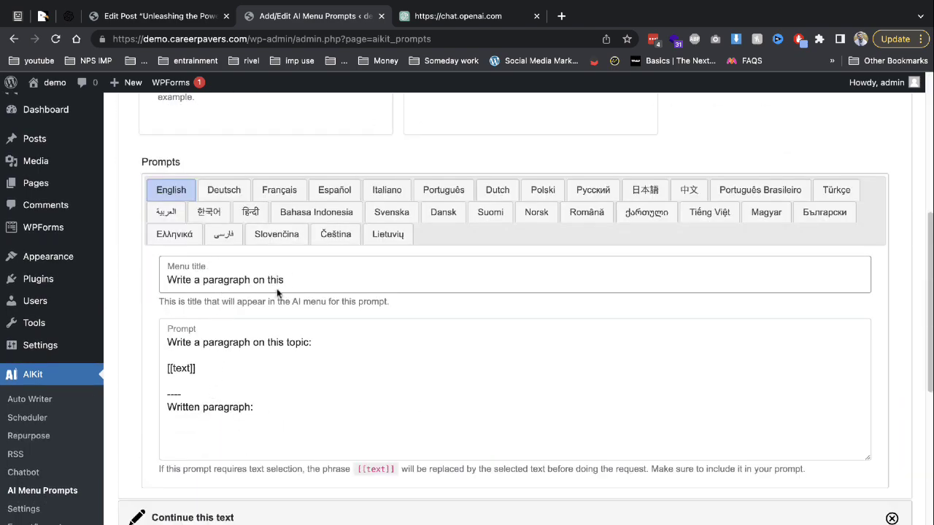
pyautogui.scroll(6, 233, 267)
pyautogui.scroll(-8, 240, 292)
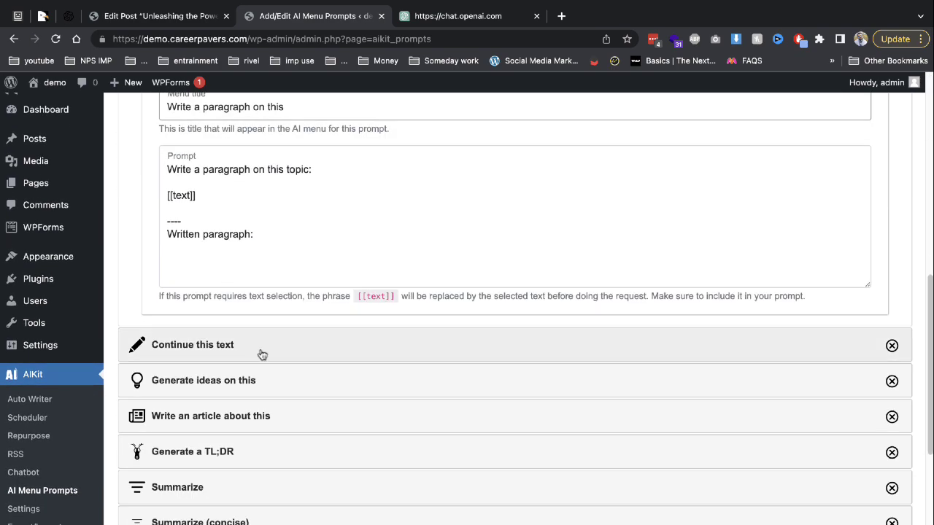
pyautogui.scroll(4, 260, 327)
pyautogui.scroll(-2, 311, 378)
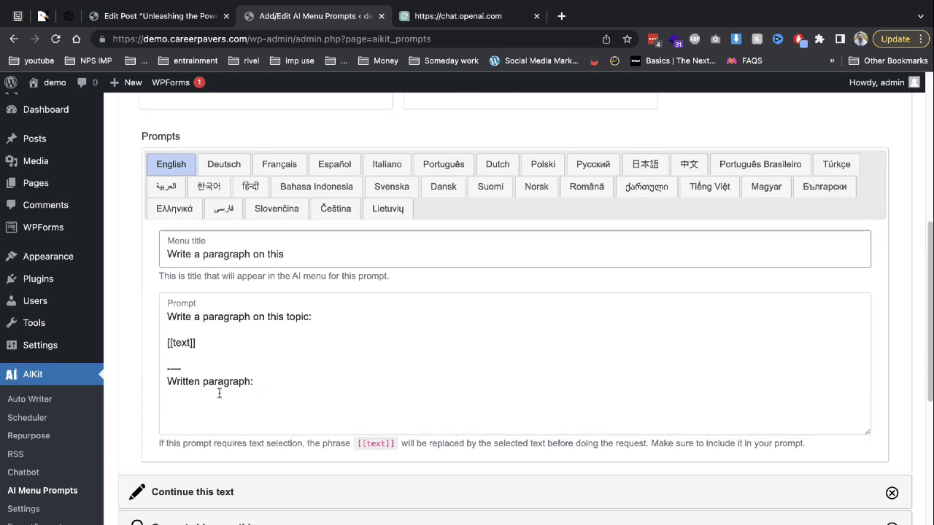
pyautogui.scroll(-9, 233, 372)
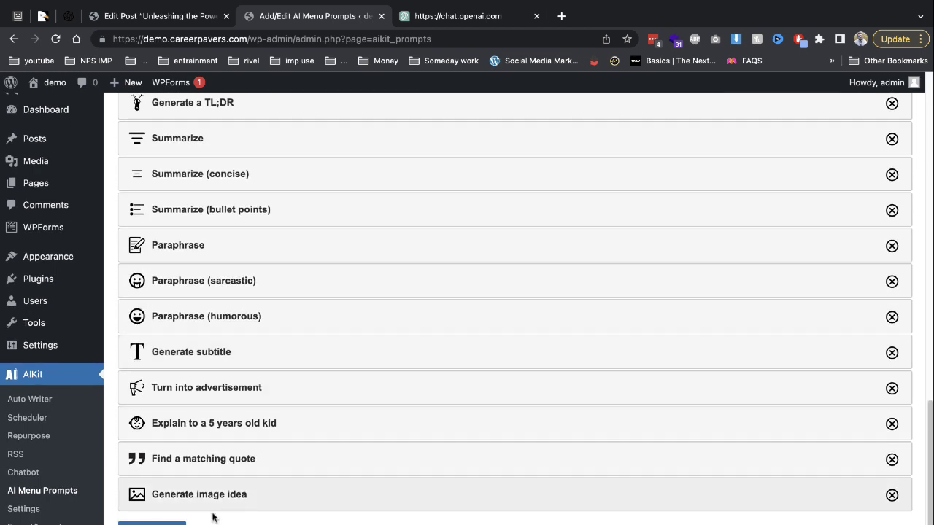
pyautogui.scroll(8, 212, 518)
pyautogui.scroll(3, 212, 438)
pyautogui.scroll(5, 219, 351)
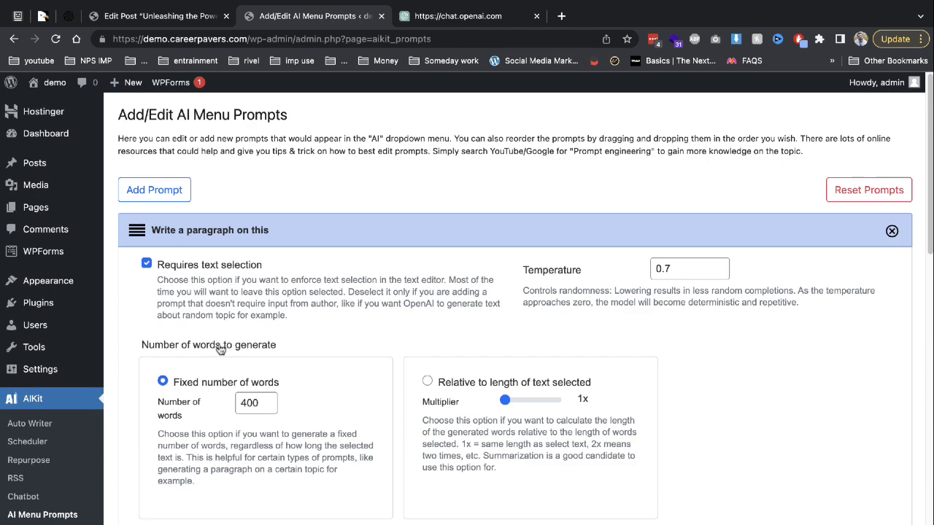
# Add a blank AI menu prompt and copy "Create a detailed blog post outline on" from the learnprompt.org blog prompts page.
pyautogui.click(165, 190)
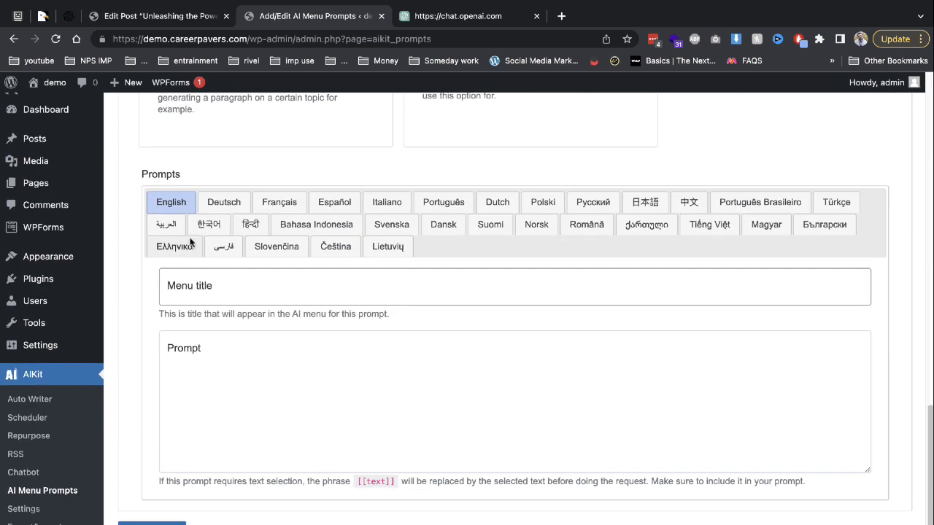
pyautogui.click(18, 17)
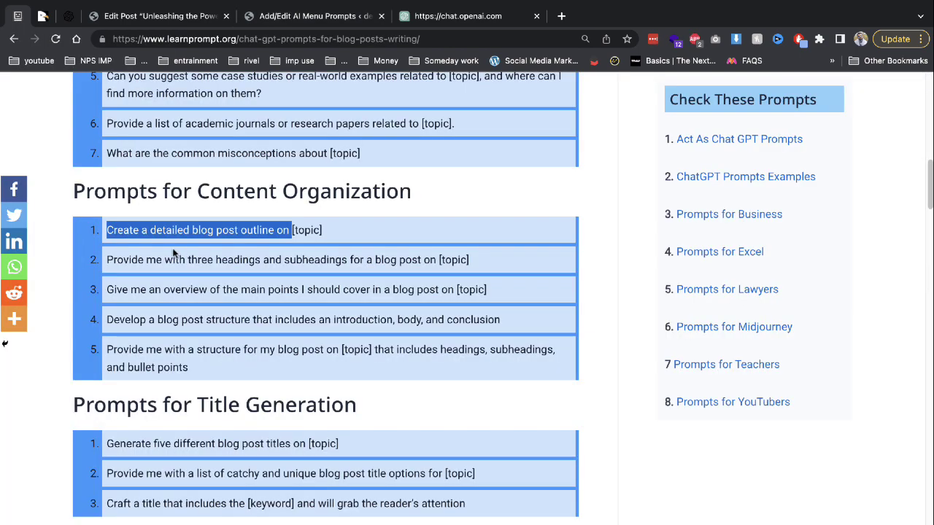
pyautogui.click(115, 196)
pyautogui.moveTo(108, 228); pyautogui.dragTo(117, 230)
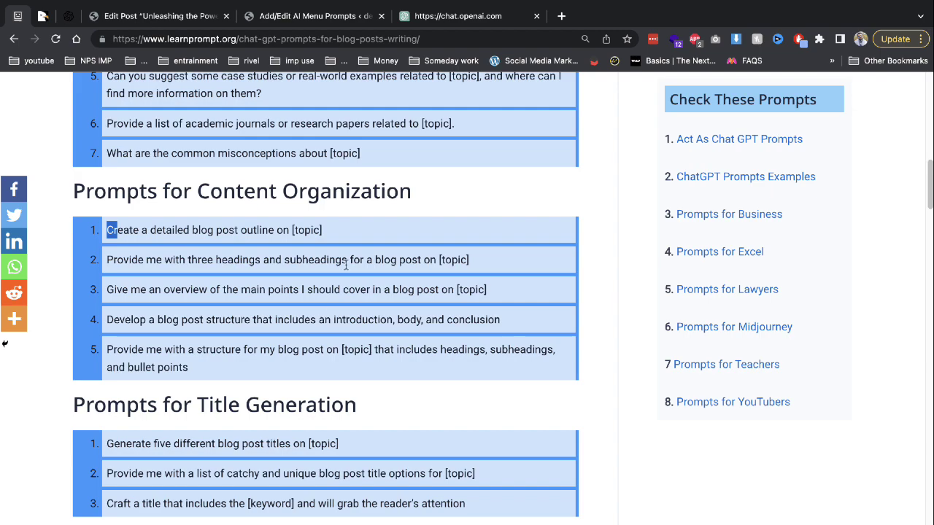
pyautogui.scroll(-6, 326, 265)
pyautogui.scroll(5, 326, 264)
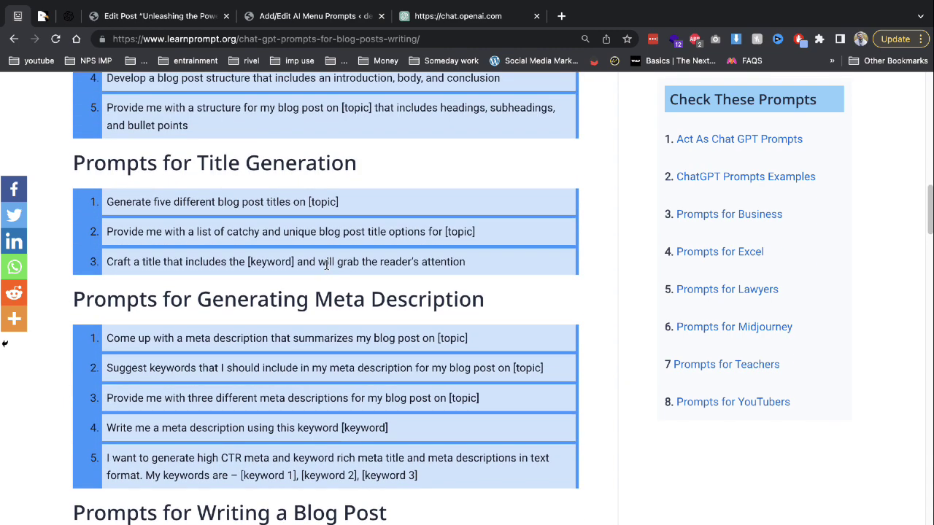
pyautogui.scroll(3, 326, 264)
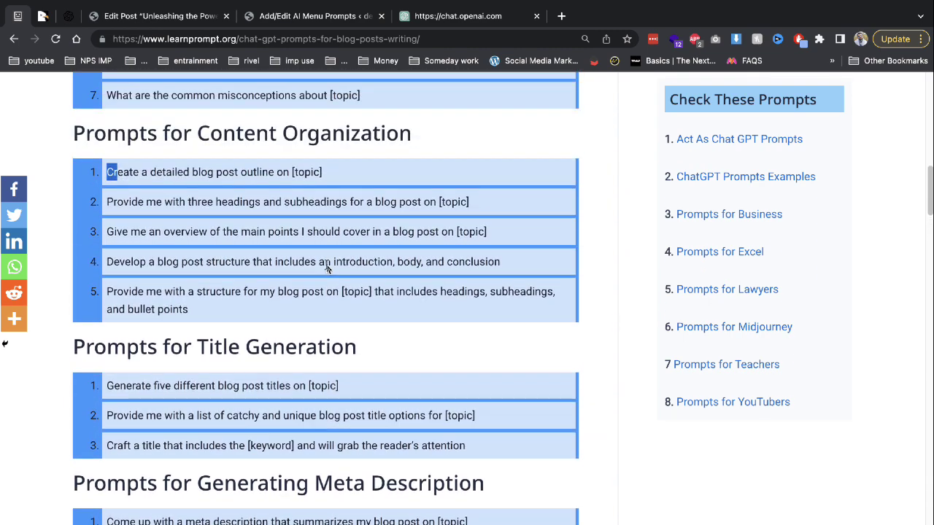
pyautogui.click(288, 172)
pyautogui.moveTo(288, 173); pyautogui.dragTo(108, 174)
pyautogui.press('super+c')
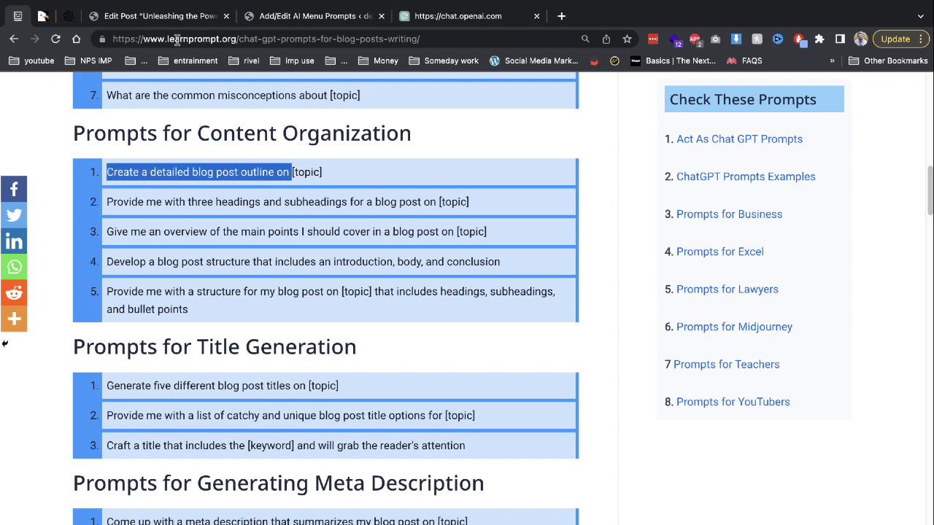
# Paste "Create a detailed blog post outline on" as the new AIKit prompt's English prompt text.
pyautogui.click(176, 16)
pyautogui.click(267, 16)
pyautogui.click(259, 356)
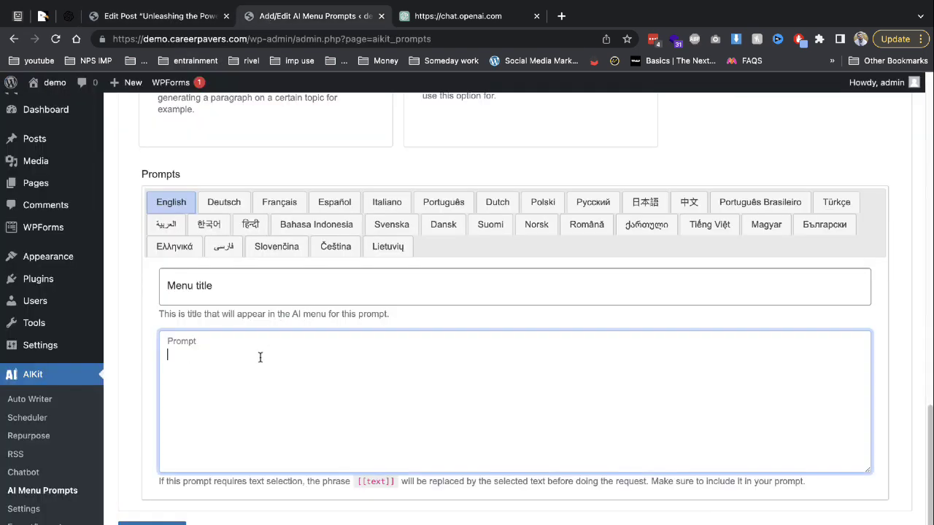
pyautogui.press('super+v')
# Set the new prompt's menu title to "blog post outline" using the wording from its prompt text, and save the prompts.
pyautogui.moveTo(249, 354); pyautogui.dragTo(321, 355)
pyautogui.press('super+c')
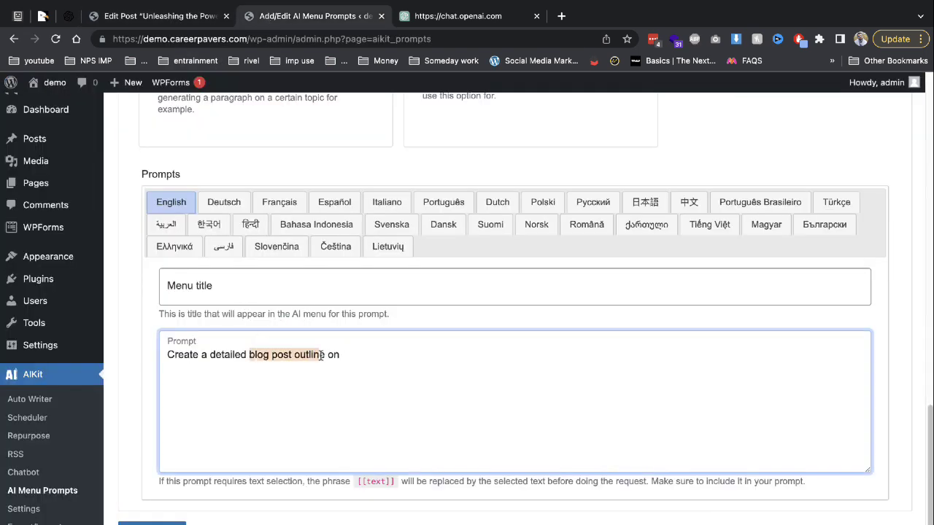
pyautogui.click(278, 289)
pyautogui.press('super+v')
pyautogui.click(157, 523)
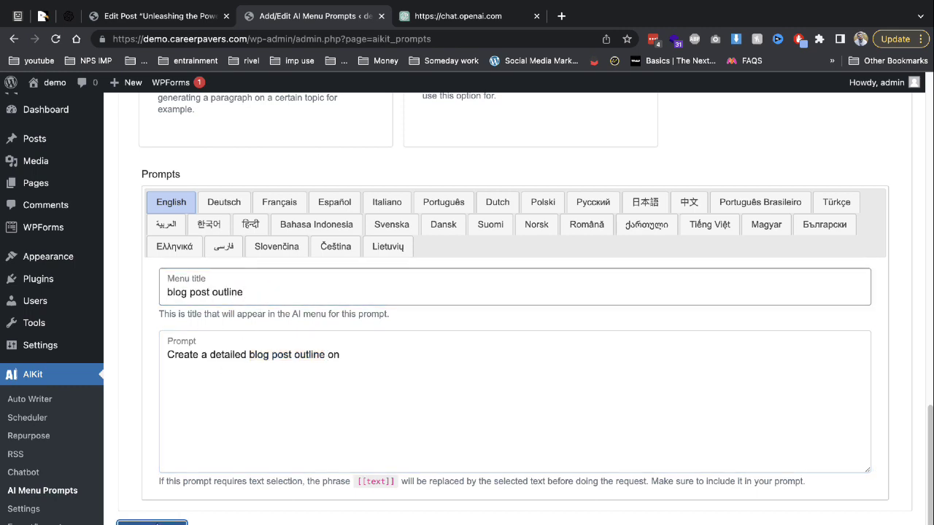
# Append the [[text]] placeholder to the "blog post outline" prompt's text and save the prompts.
pyautogui.scroll(-15, 230, 281)
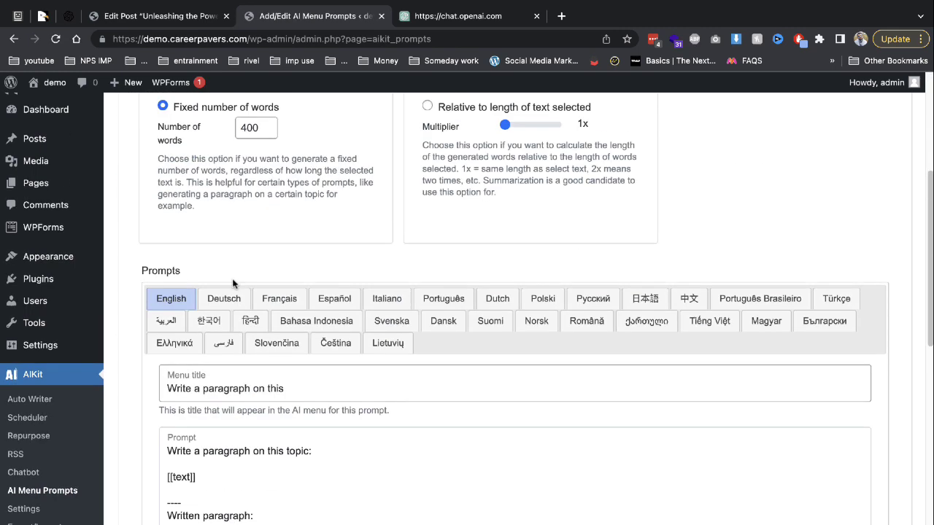
pyautogui.click(224, 494)
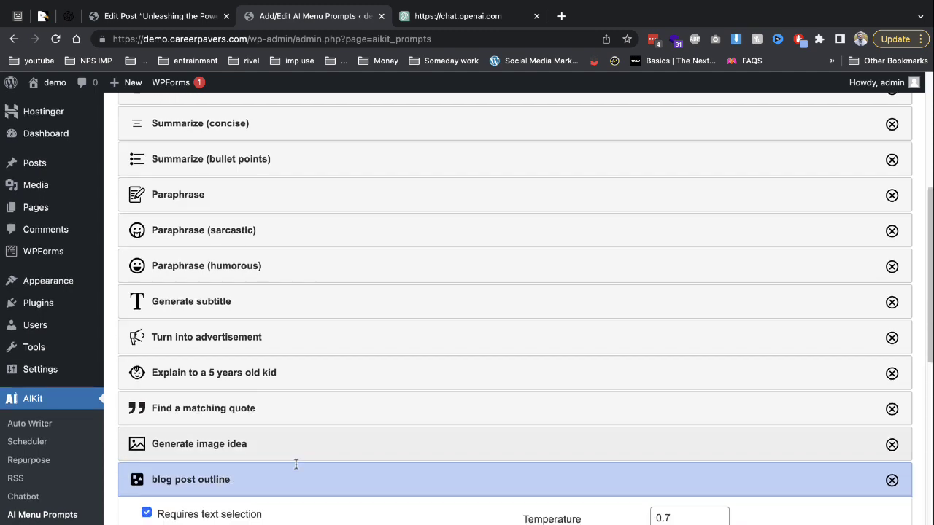
pyautogui.scroll(-8, 297, 463)
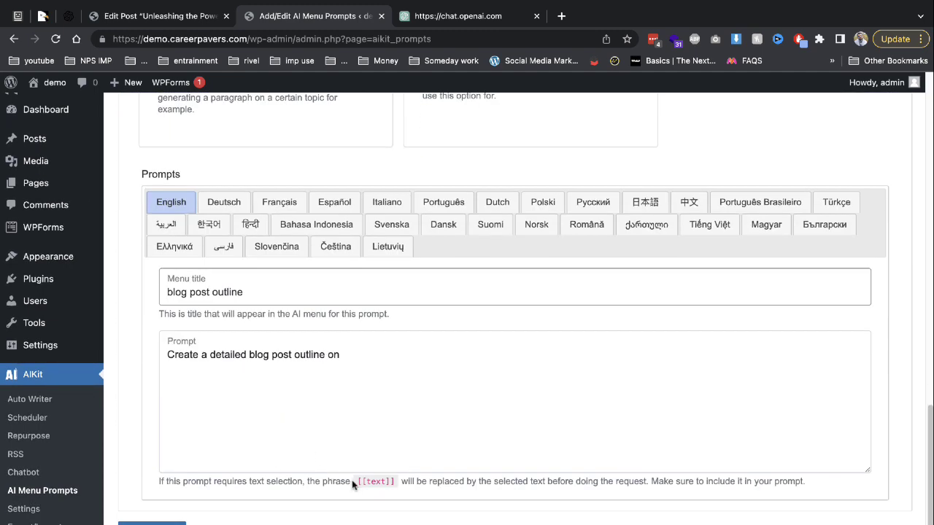
pyautogui.moveTo(353, 484); pyautogui.dragTo(402, 485)
pyautogui.hotkey('ctrl', 'c')
pyautogui.click(365, 353)
pyautogui.hotkey('ctrl', 'v')
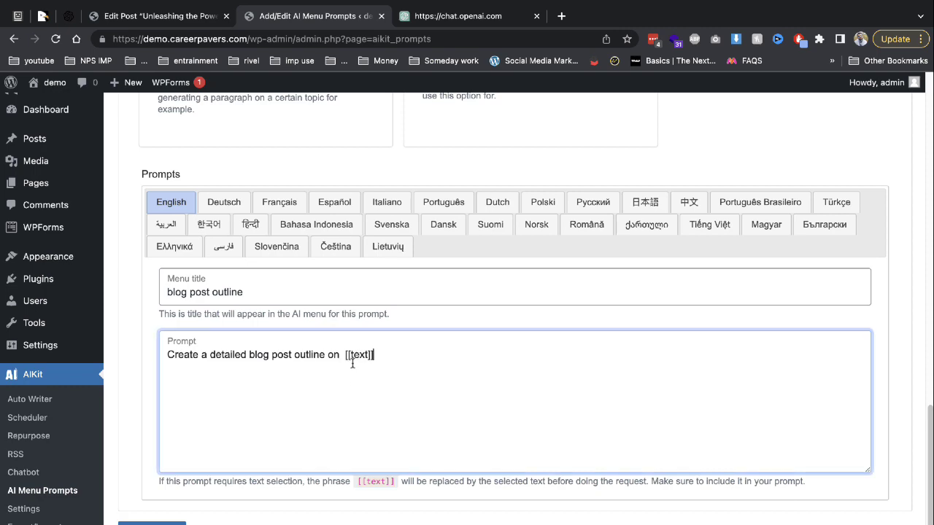
pyautogui.press('BackSpace')
pyautogui.click(171, 520)
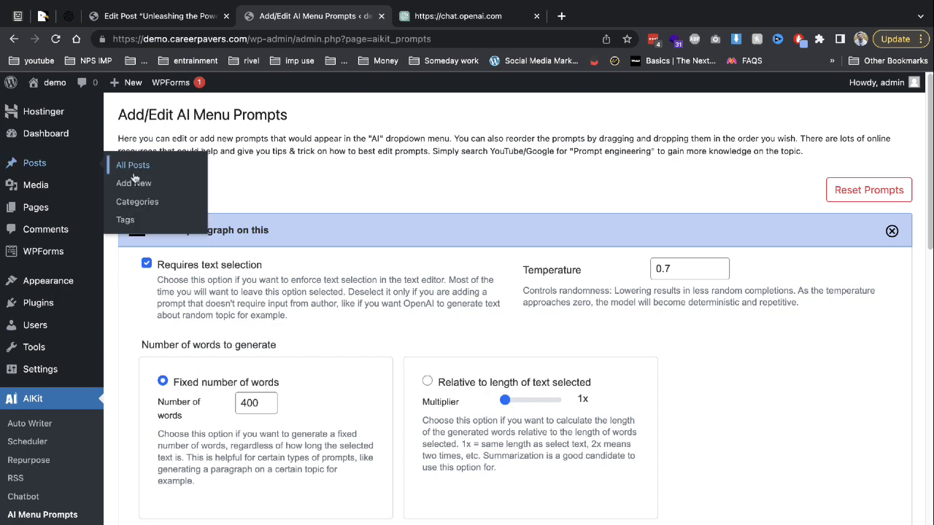
# Reload the draft in the post editor and move the "what is backlink" paragraph above the classic text block.
pyautogui.click(113, 16)
pyautogui.press('super+r')
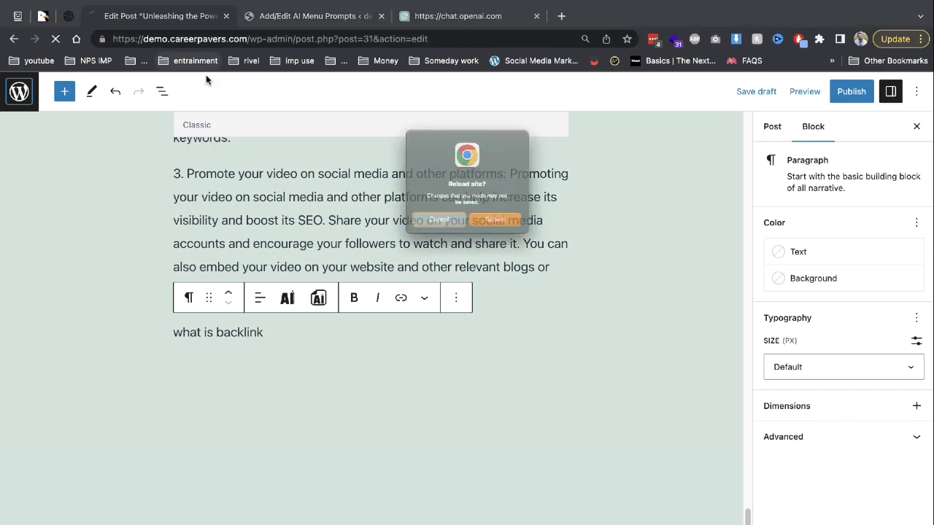
pyautogui.click(517, 229)
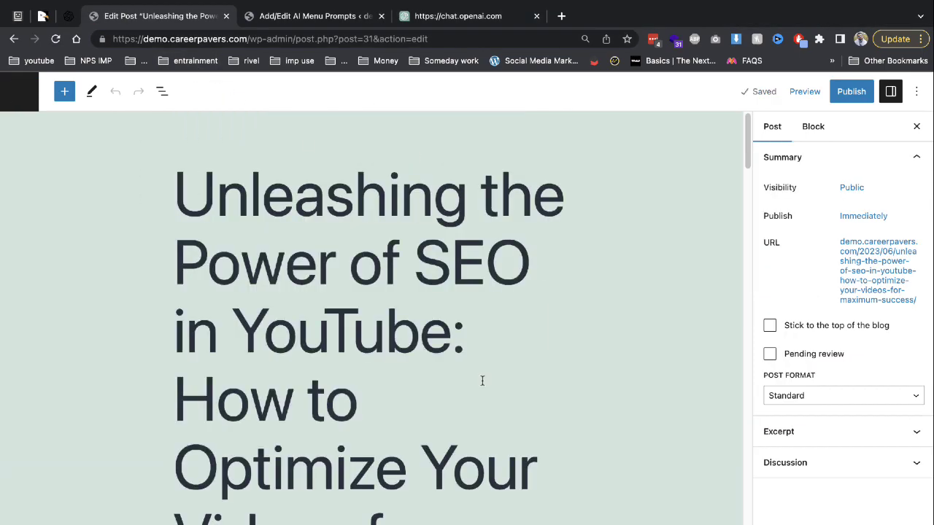
pyautogui.scroll(-20, 471, 390)
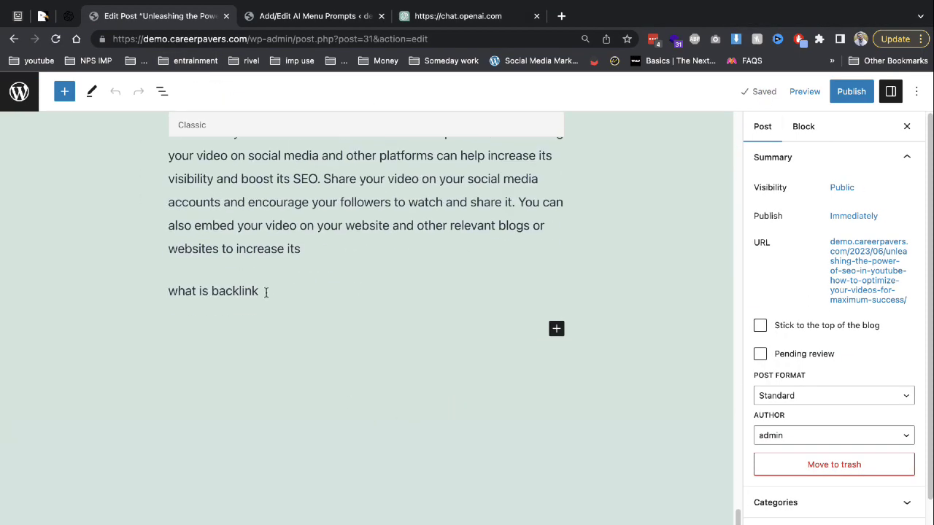
pyautogui.click(267, 292)
pyautogui.click(232, 293)
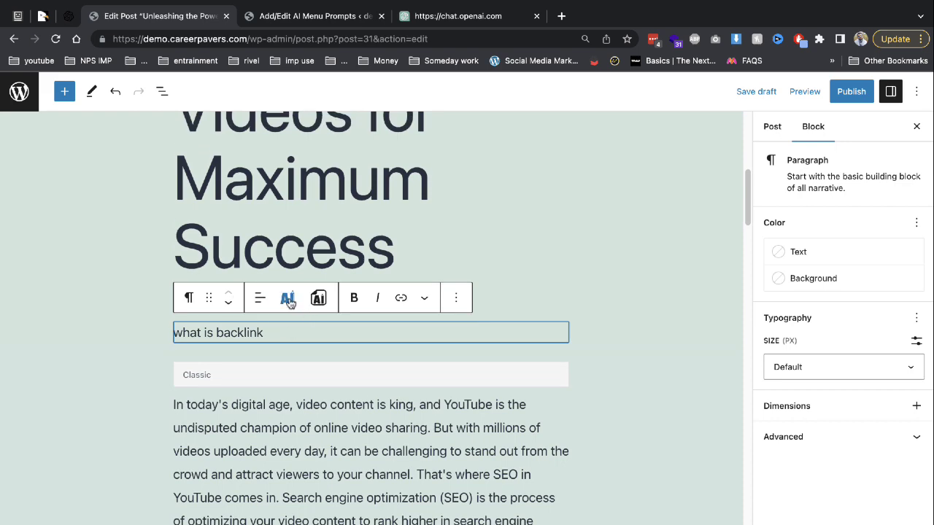
# Try to run an AIKit prompt on the "what is backlink" paragraph without selecting its text.
pyautogui.click(287, 298)
pyautogui.scroll(-3, 300, 463)
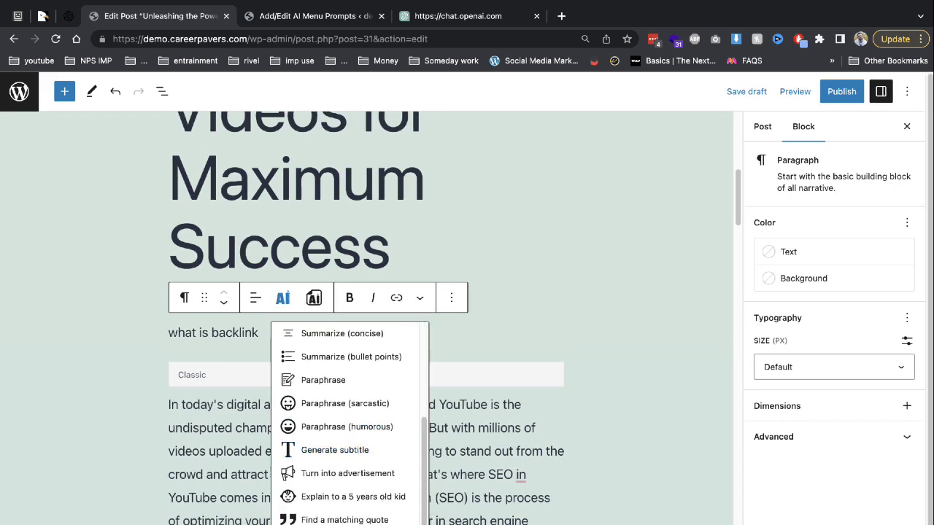
pyautogui.click(334, 450)
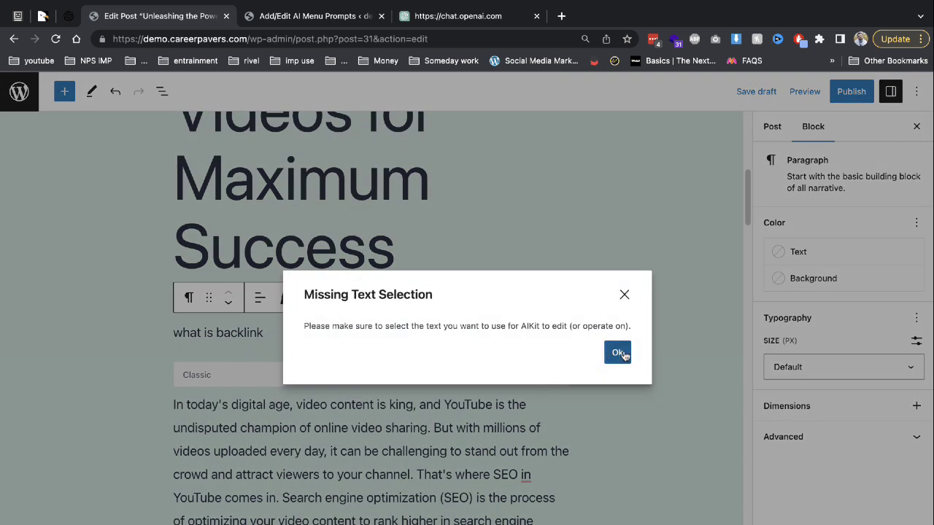
pyautogui.click(616, 353)
# Generate a blog post outline with AIKit from the selected "what is backlink" text and review the outline.
pyautogui.moveTo(262, 333); pyautogui.dragTo(172, 333)
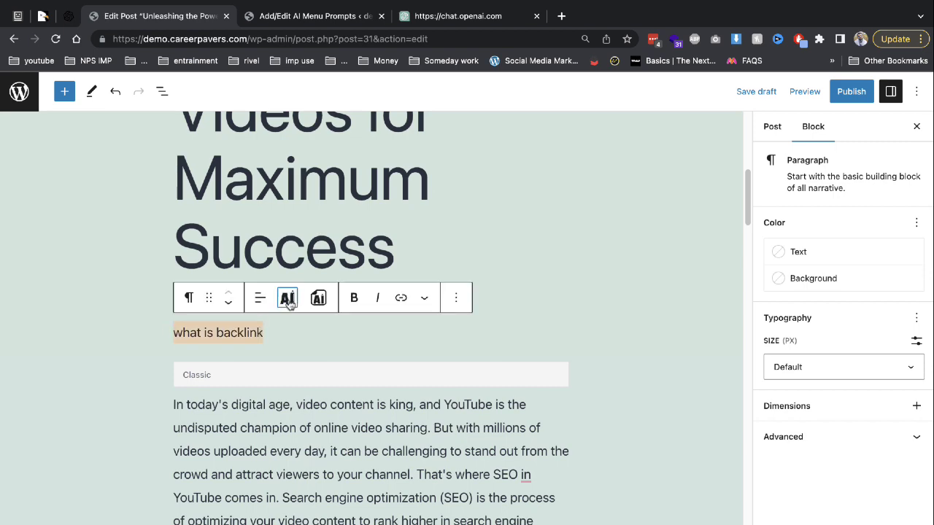
pyautogui.click(287, 298)
pyautogui.scroll(-3, 314, 467)
pyautogui.click(358, 428)
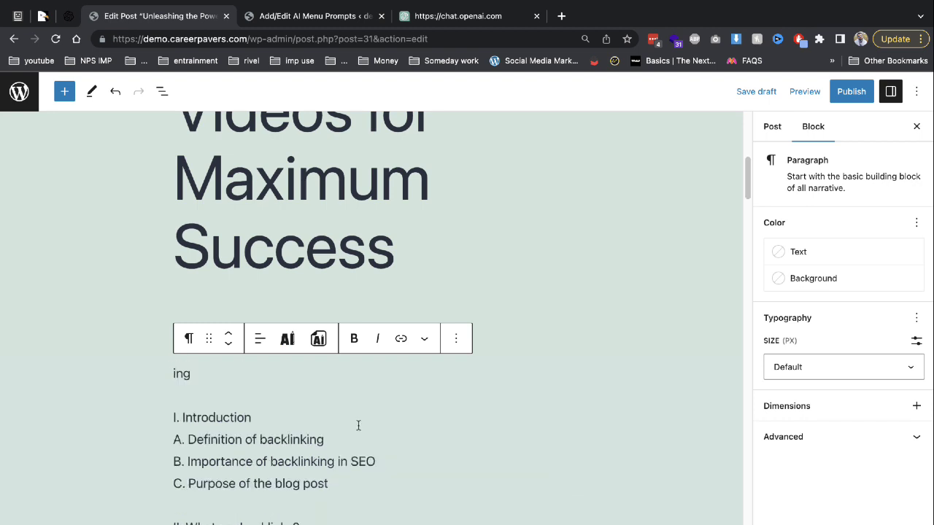
pyautogui.scroll(-6, 358, 445)
pyautogui.scroll(-3, 316, 472)
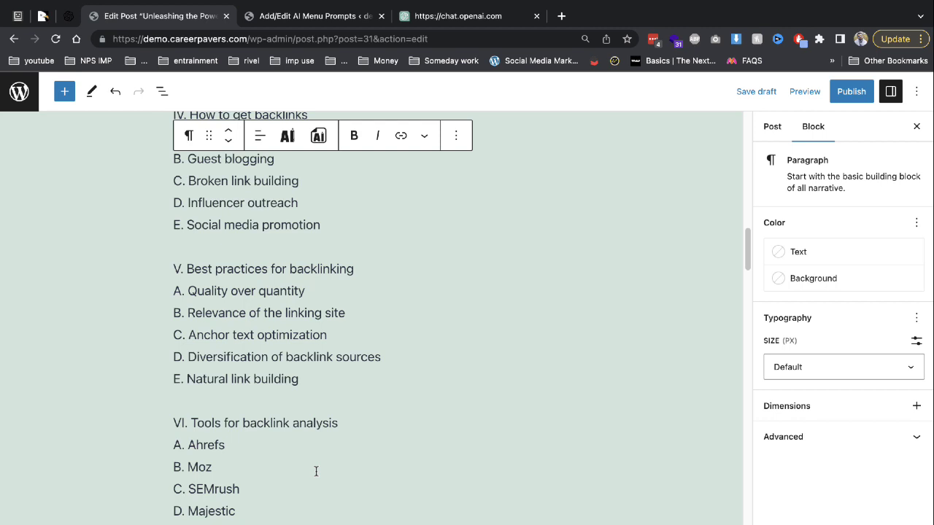
pyautogui.scroll(-1, 316, 472)
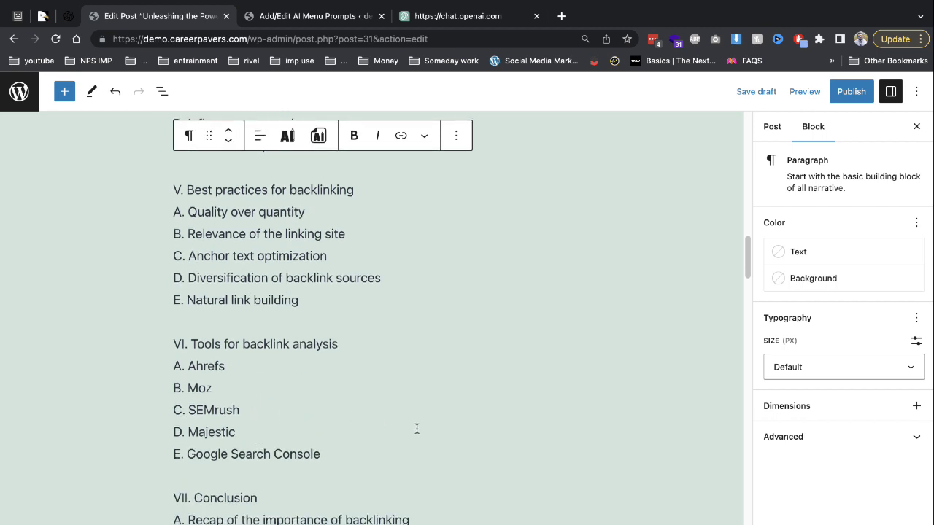